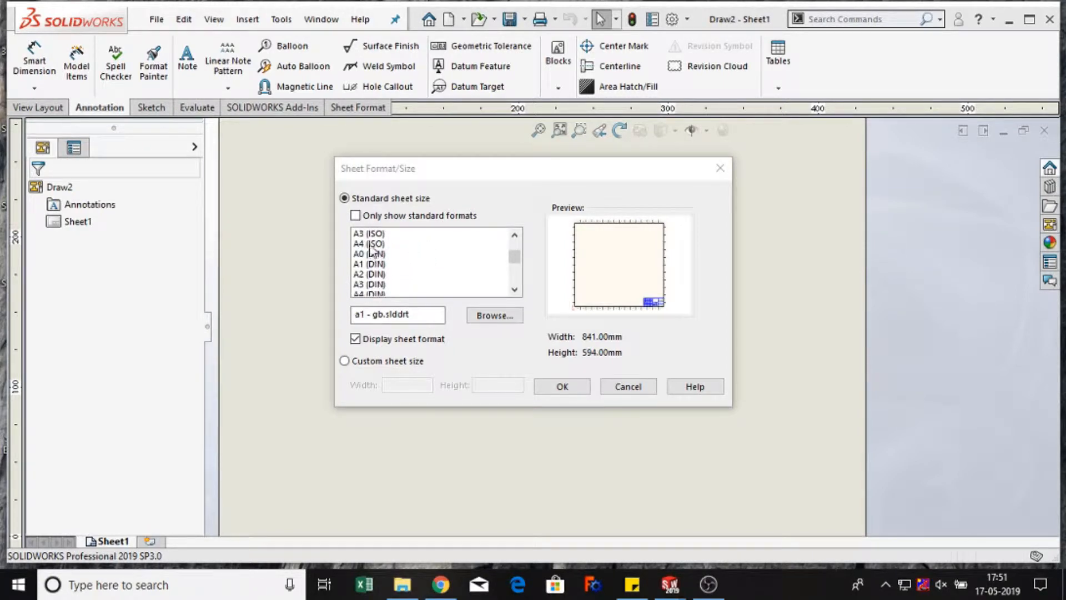
Set up the drawing sheet as A4 (ISO) and place the frame's 3D view near the top of the sheet.
left_click(370, 244)
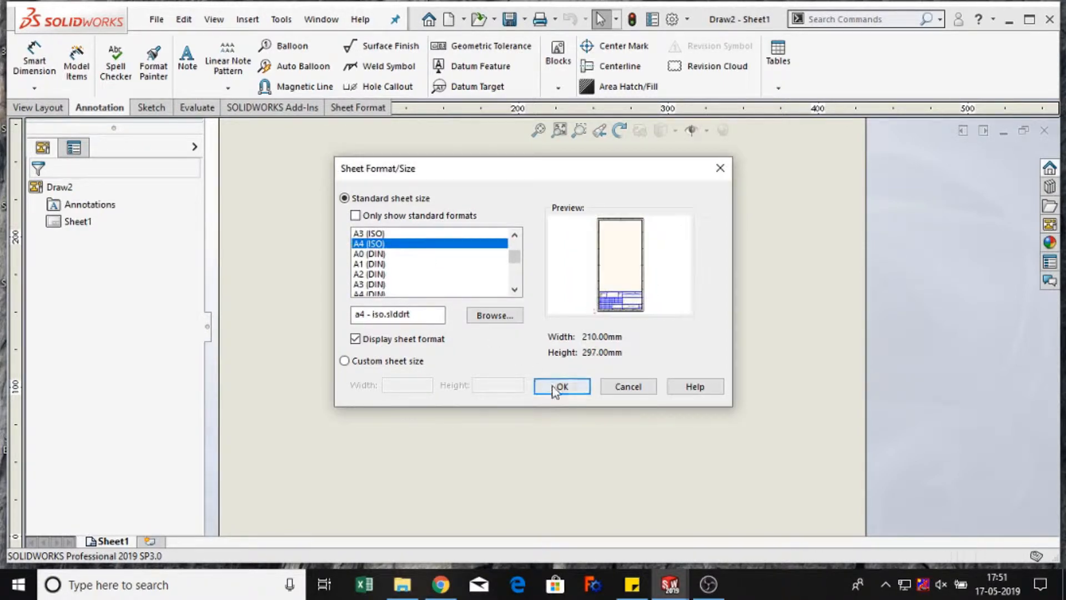
left_click(553, 389)
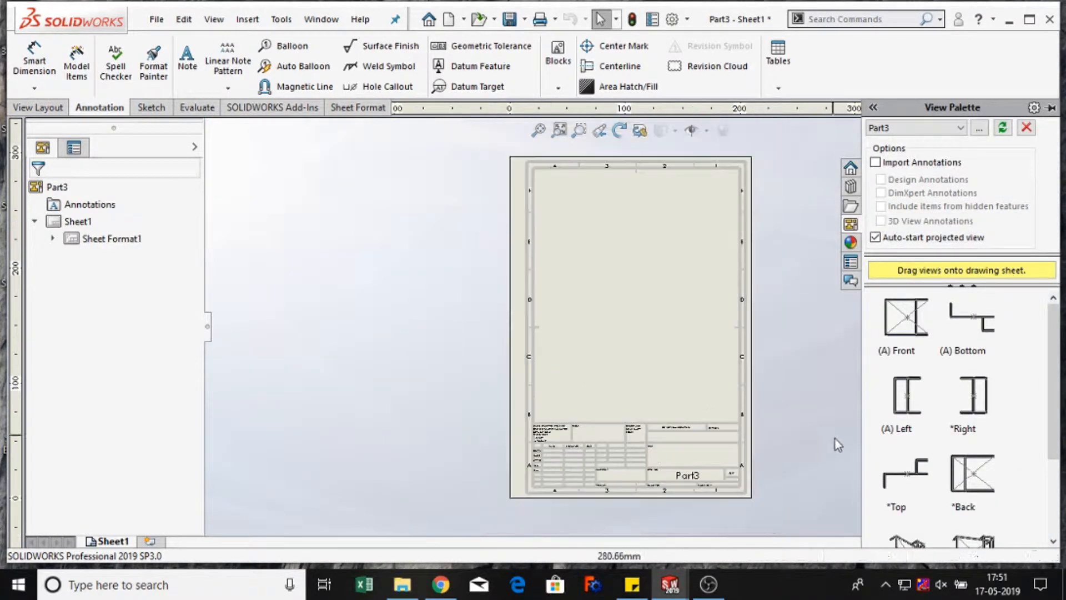
scroll(939, 480, "down", 3)
mouse_move(971, 502)
left_mouse_down()
mouse_move(675, 250)
mouse_move(622, 227)
mouse_move(633, 227)
left_mouse_up()
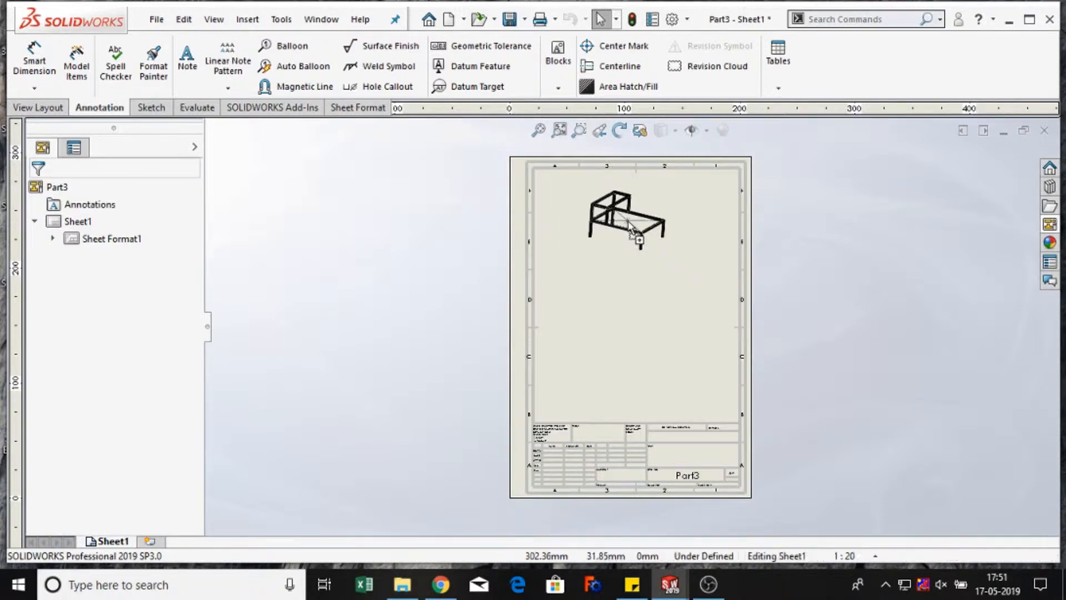
scroll(643, 167, "up", 2)
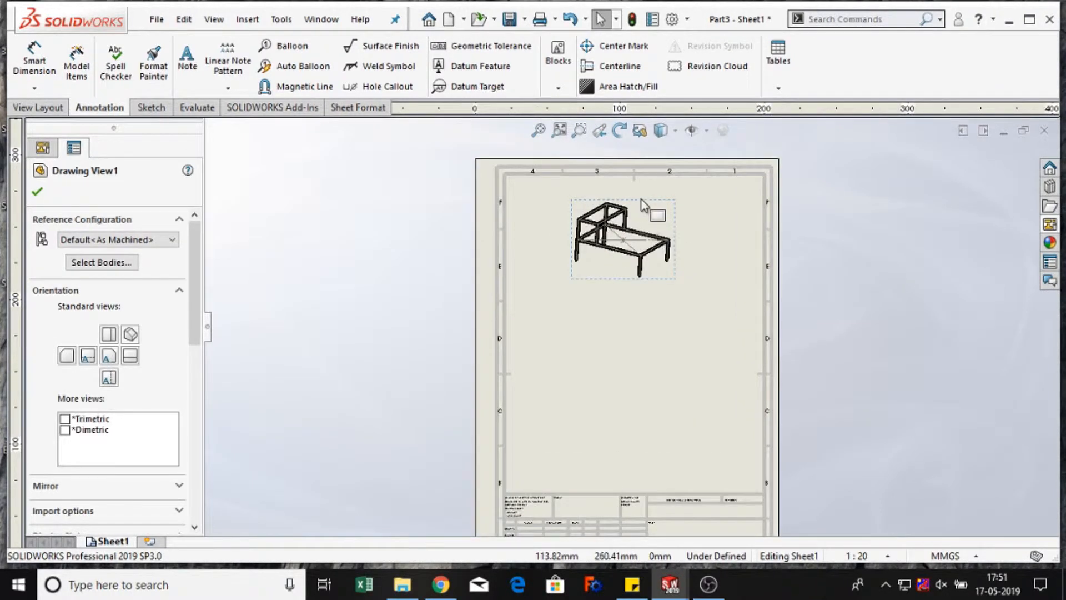
Hide the sketches in the drawing view and set its display style to Shaded With Edges.
left_click(708, 131)
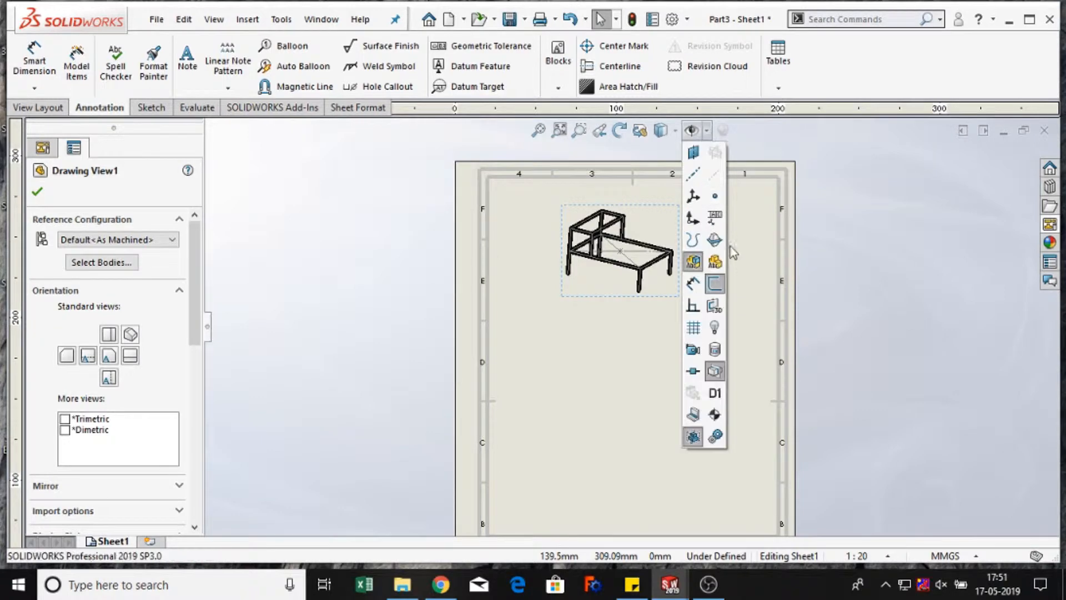
left_click(715, 286)
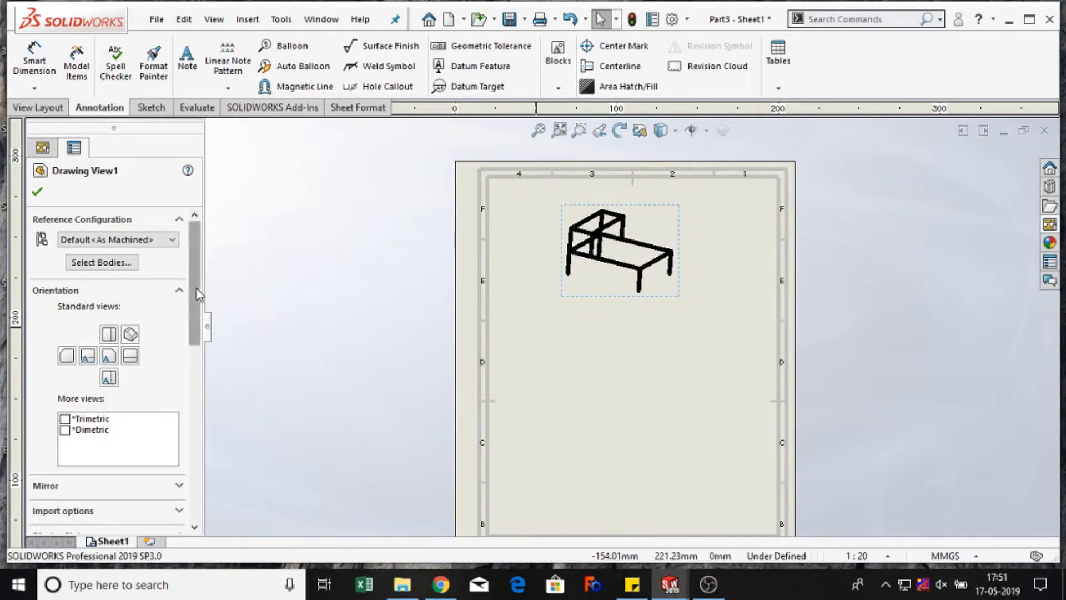
left_click_drag(197, 289, 197, 392)
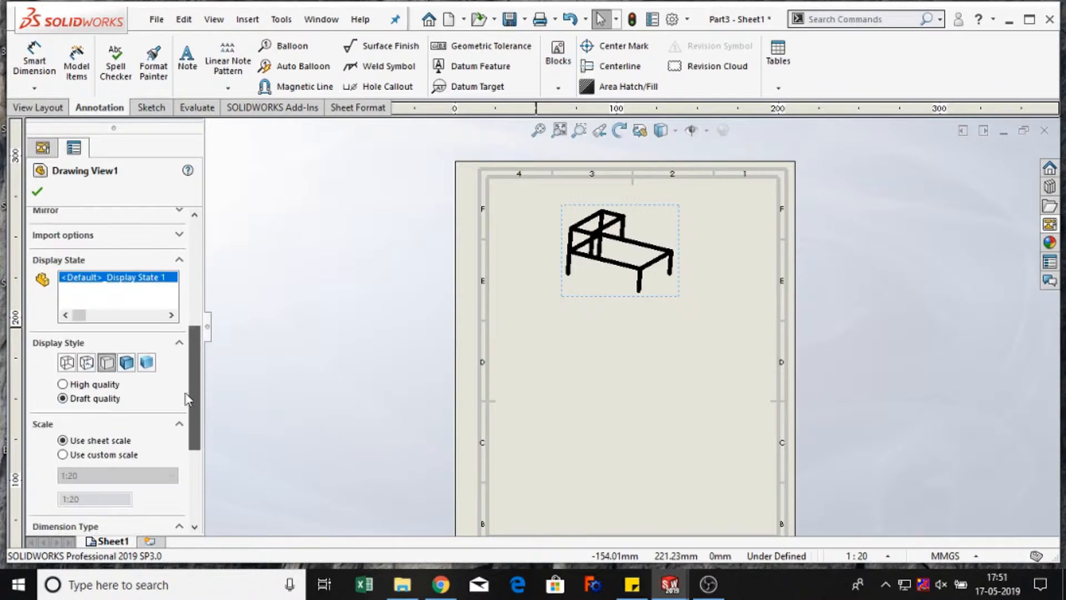
left_click(128, 363)
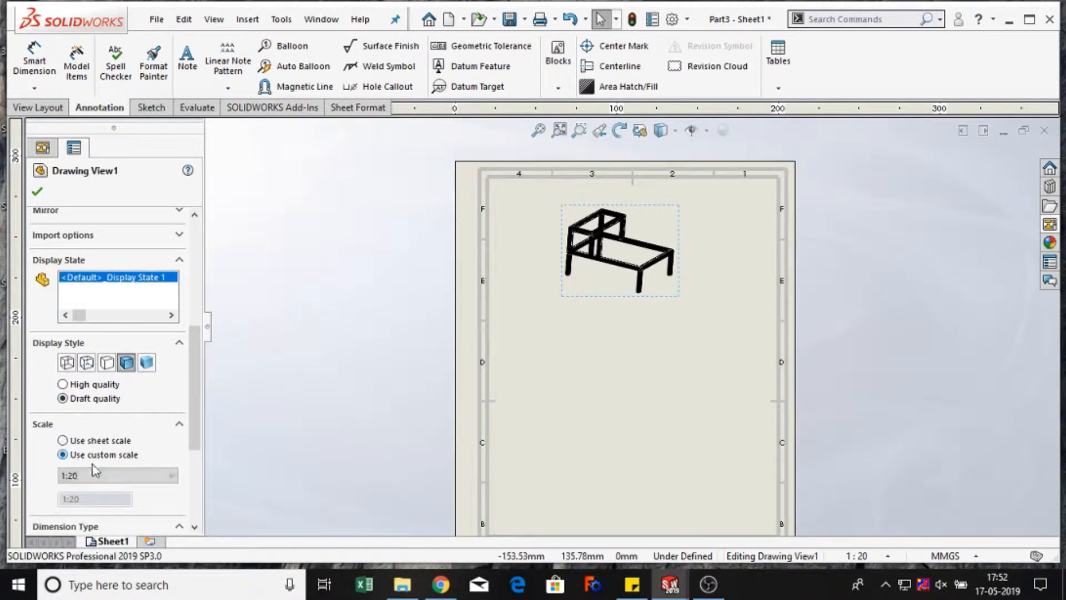
Set the drawing view's custom scale to 1:10 and move the view down to fit inside the sheet border.
left_click(94, 472)
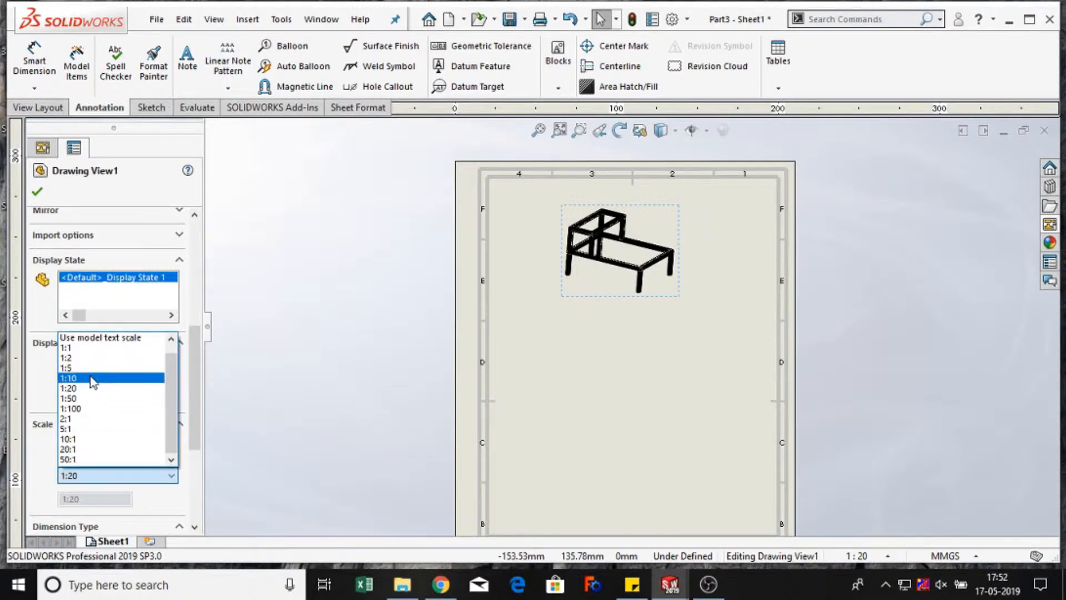
left_click(92, 378)
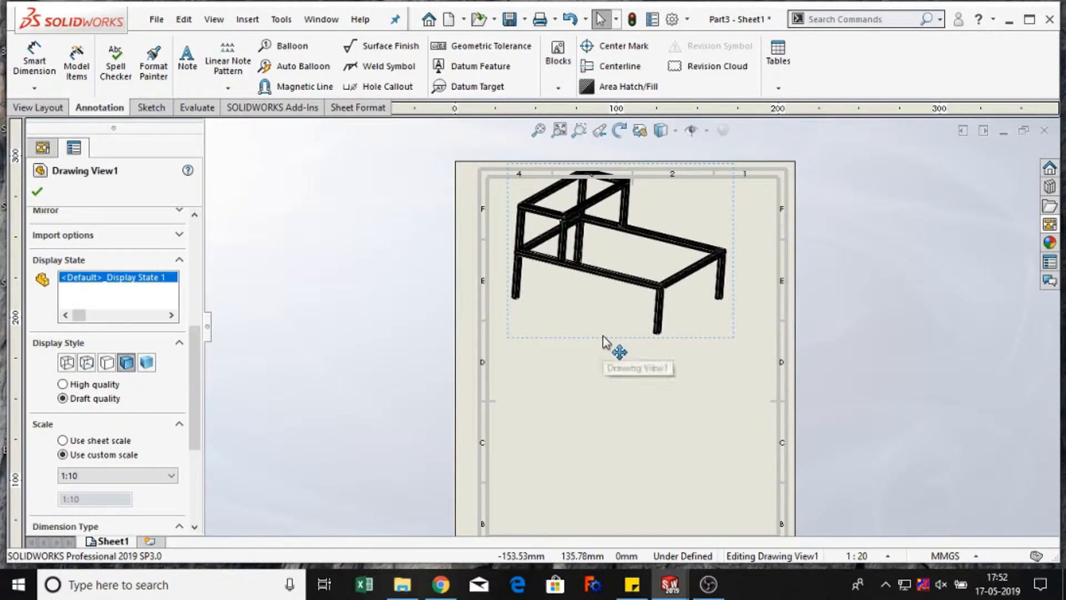
left_click_drag(604, 337, 615, 371)
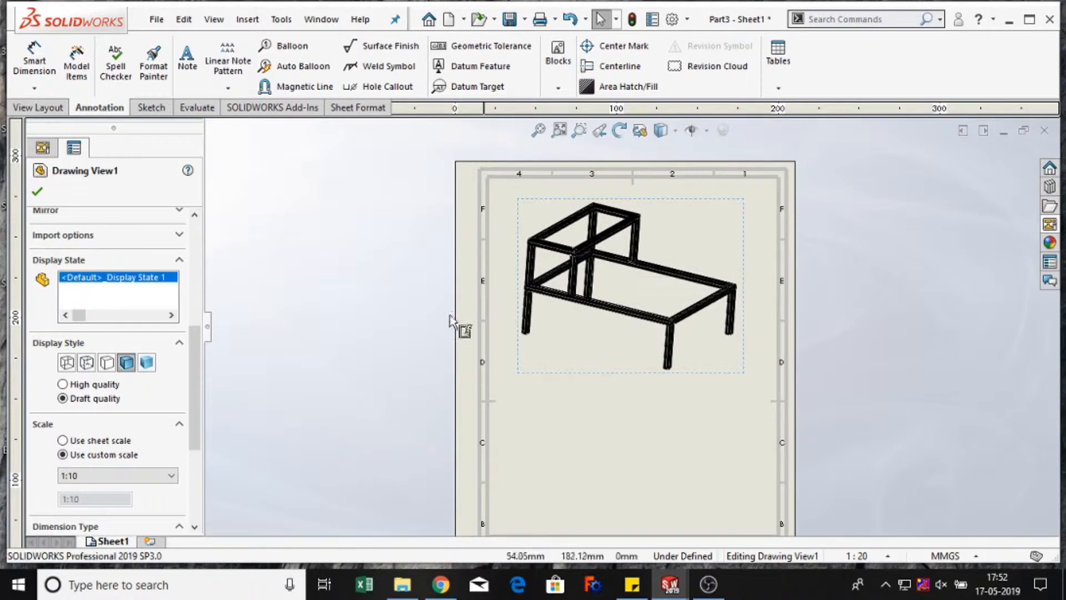
left_click(38, 193)
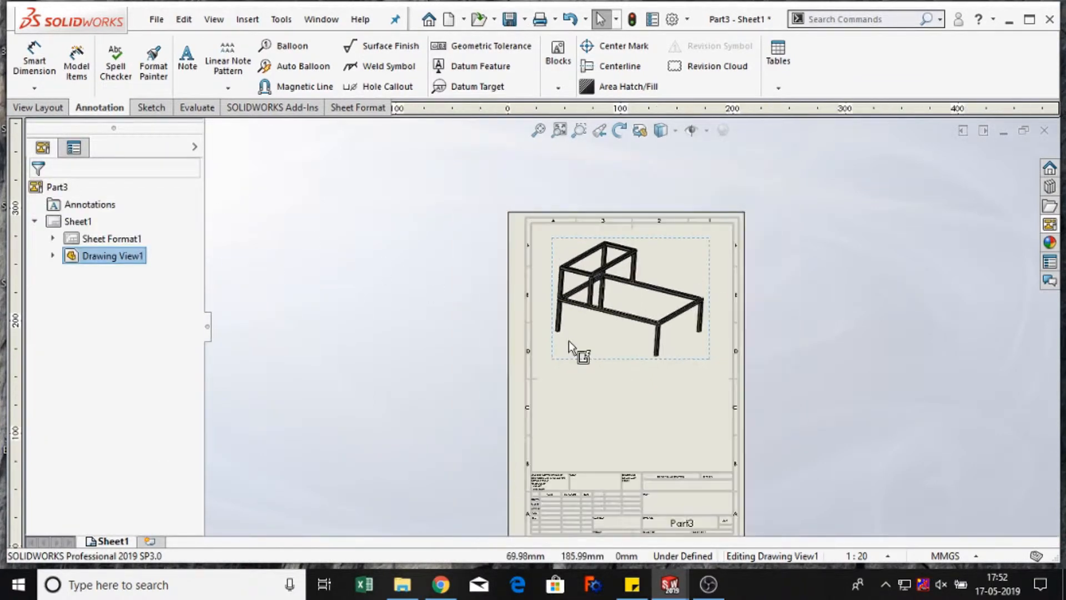
Insert a Parts only bill of materials for the frame view and place it below the view.
key("z")
left_click(701, 357)
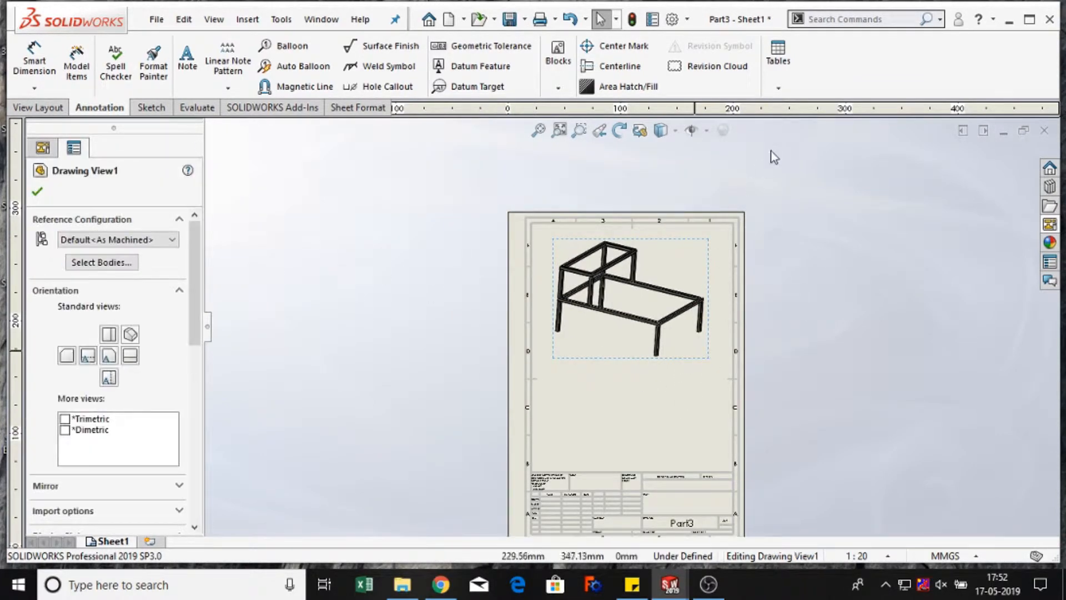
left_click(778, 89)
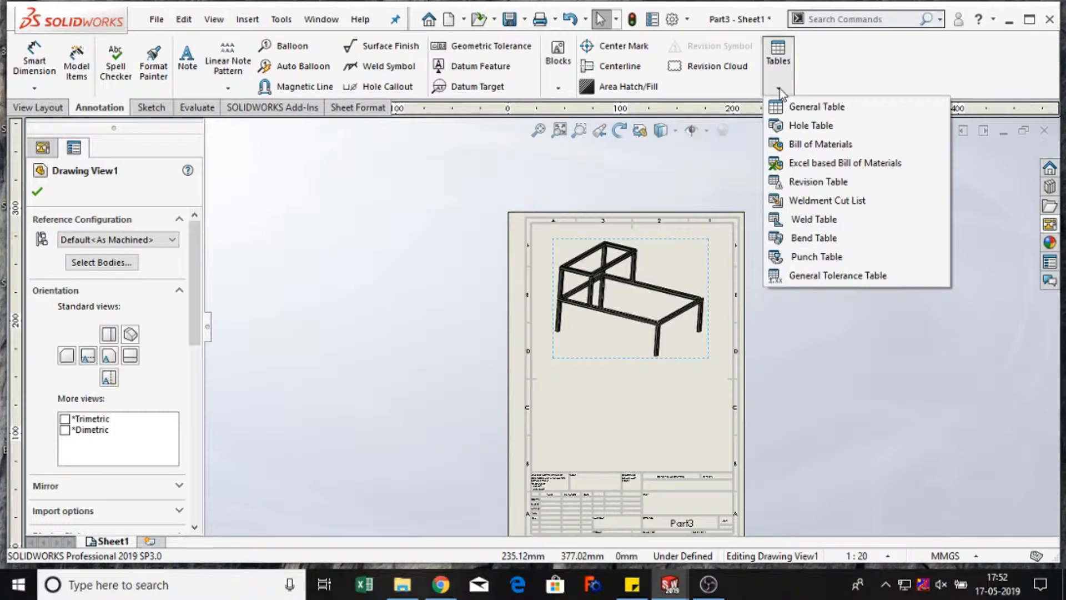
left_click(819, 145)
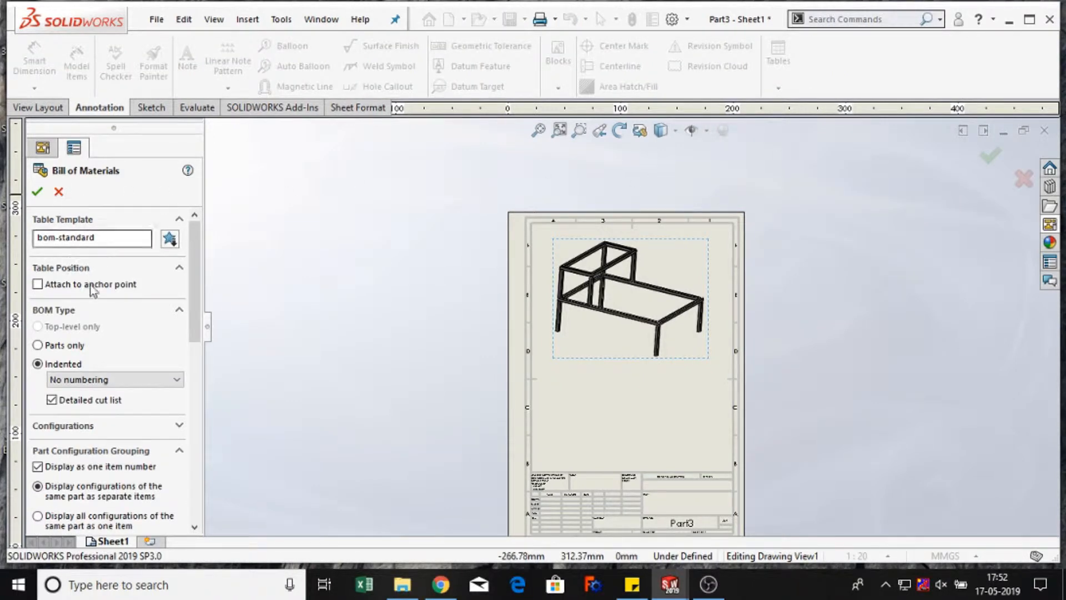
left_click(39, 345)
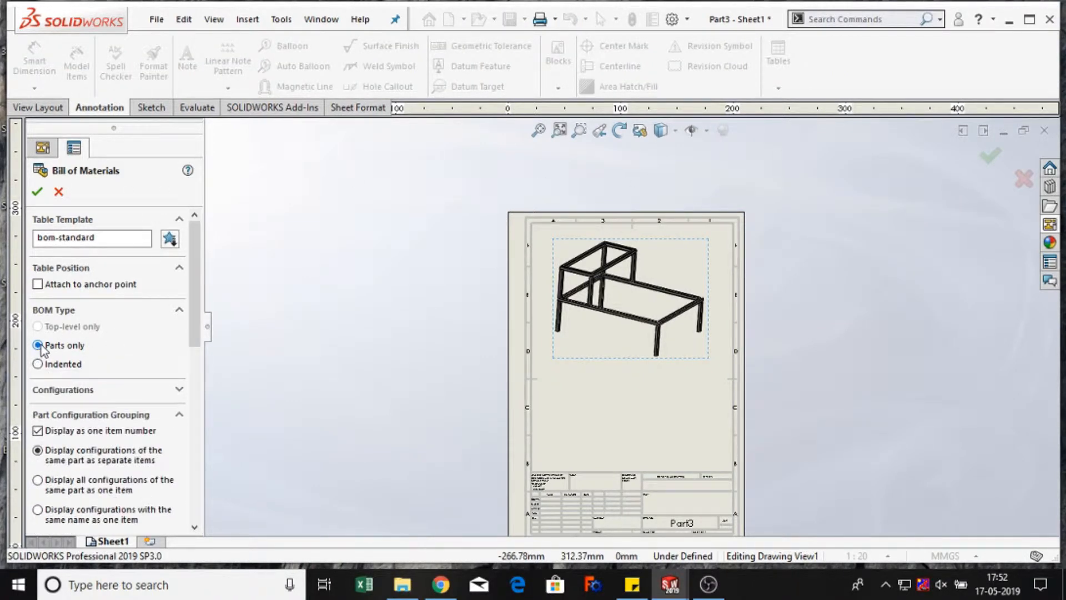
left_click(37, 191)
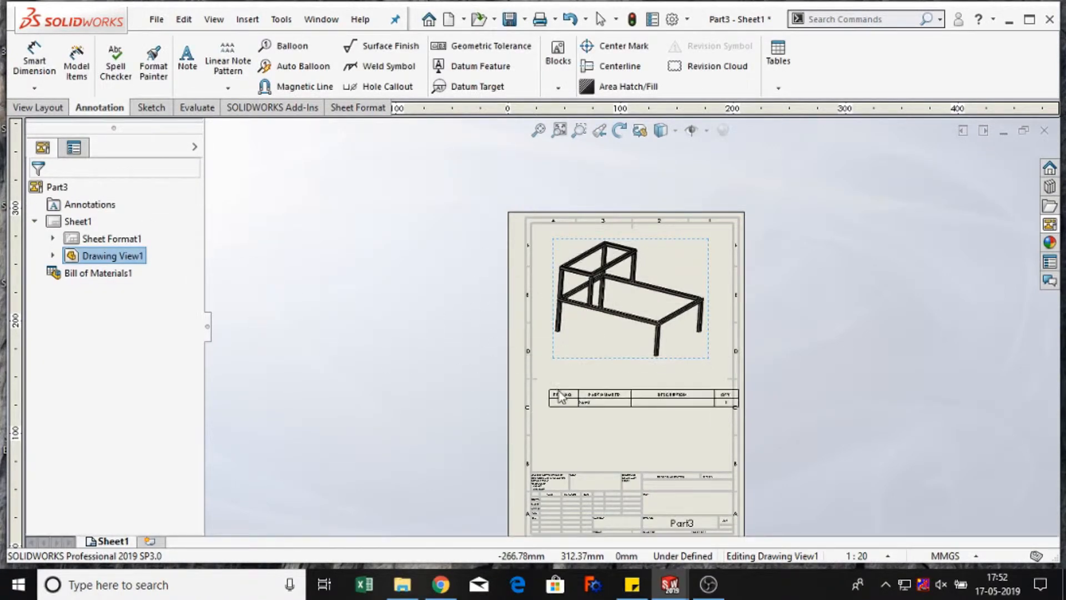
left_click(715, 397)
Delete the Parts only bill of materials from the sheet.
scroll(715, 397, "down", 3)
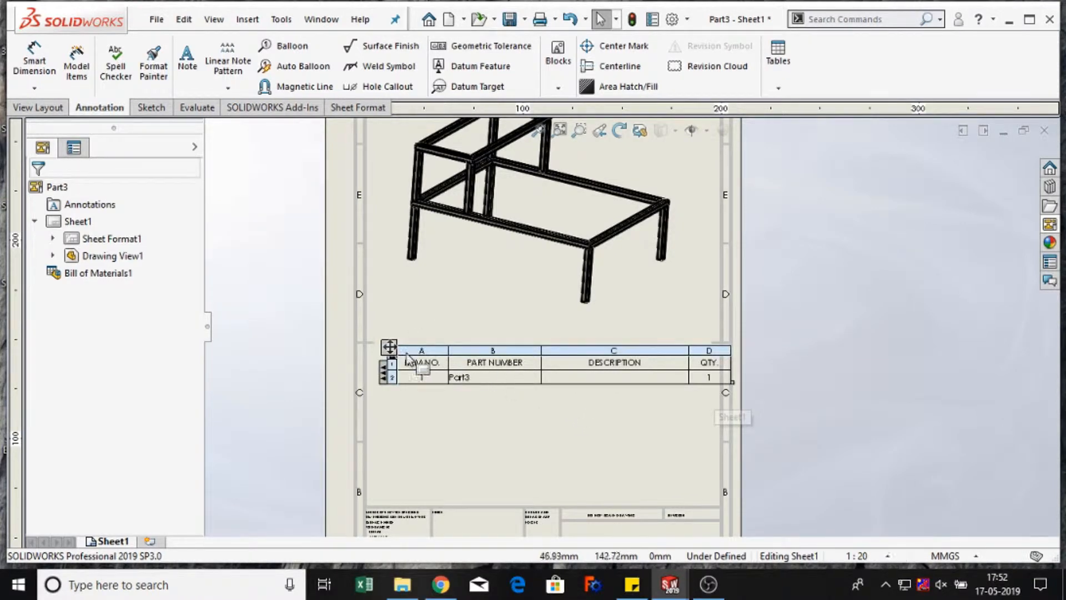
left_click(390, 347)
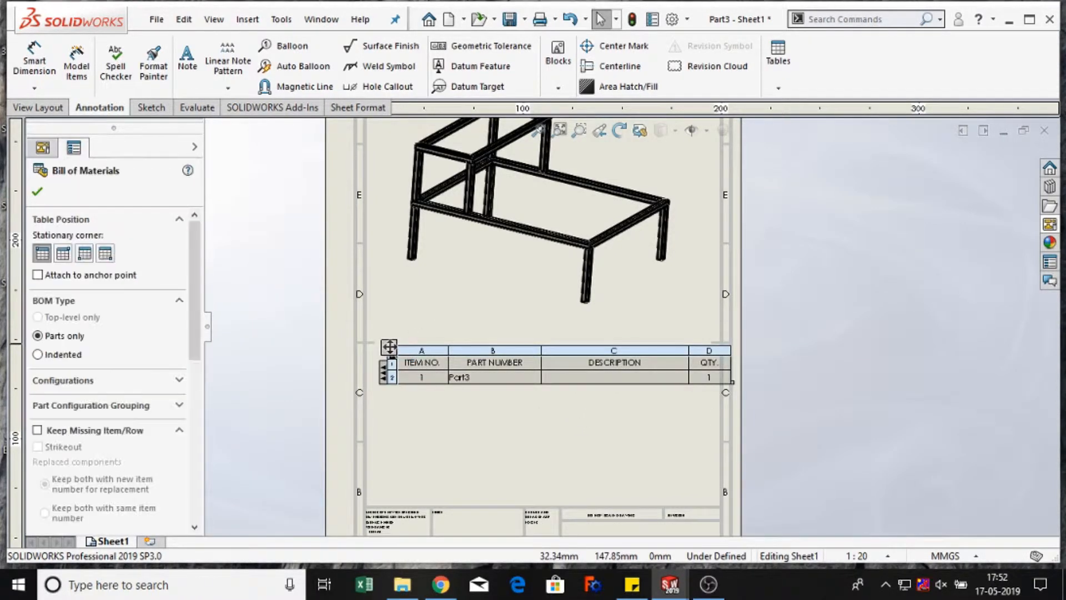
key("Delete")
Insert an Indented bill of materials with Detailed numbering for the frame view and place it just below the view.
scroll(633, 360, "up", 3)
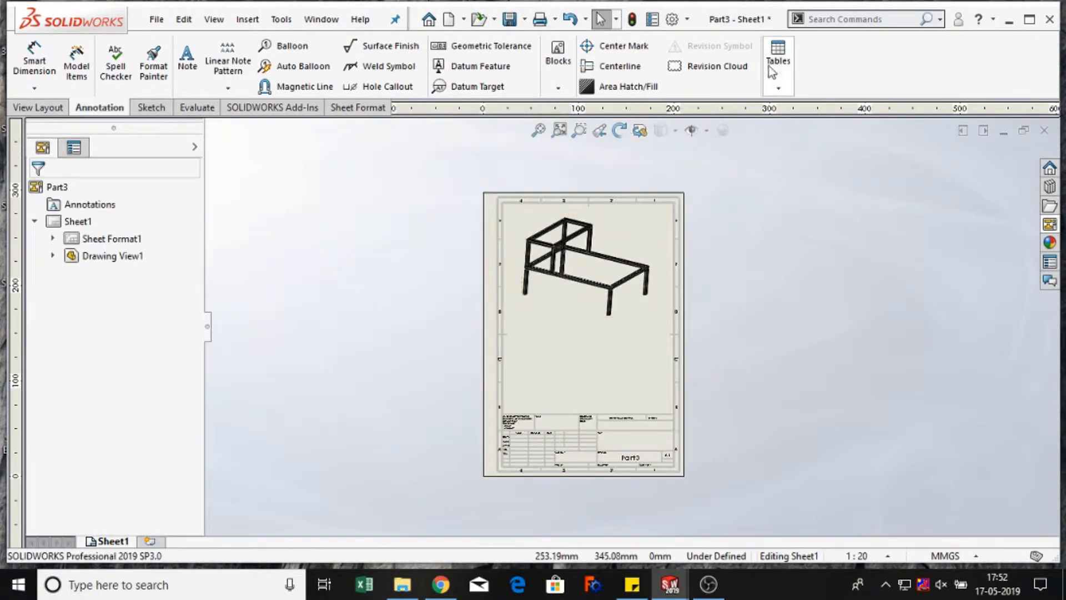
left_click(587, 279)
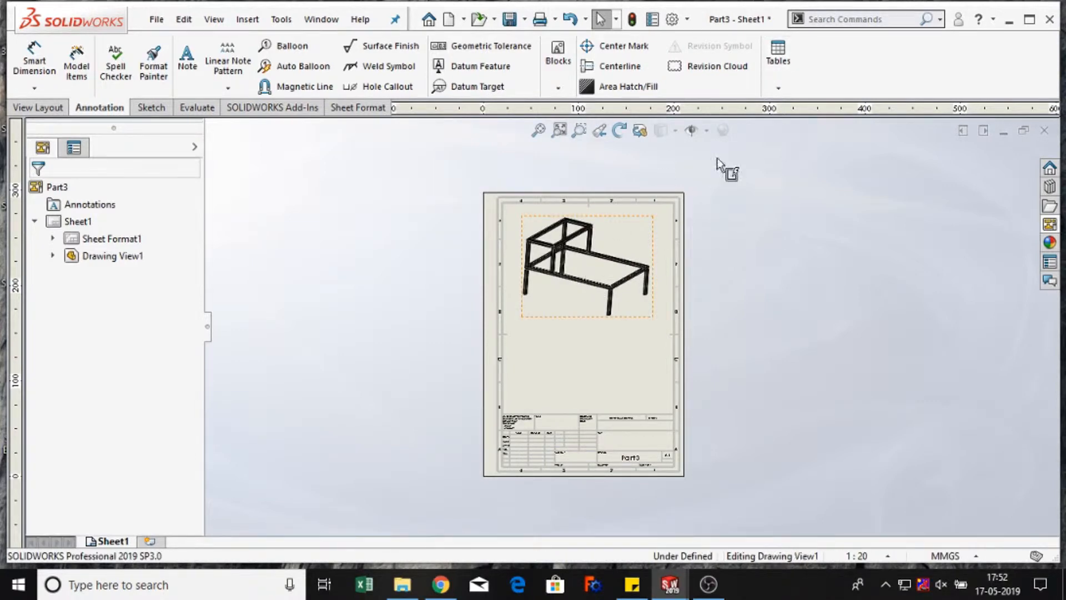
left_click(778, 87)
left_click(807, 145)
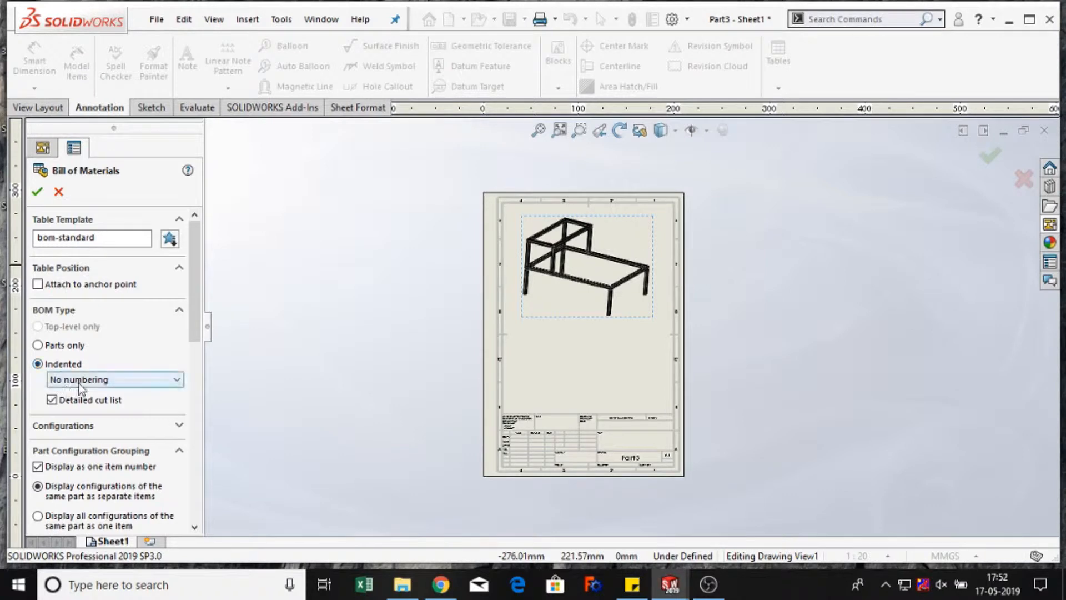
left_click(112, 380)
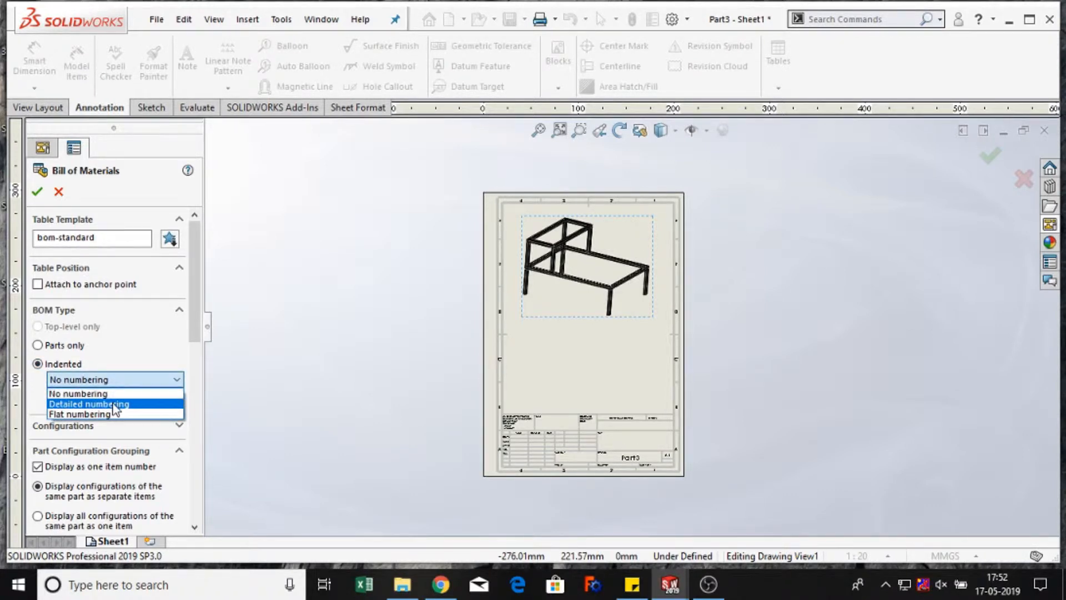
left_click(115, 404)
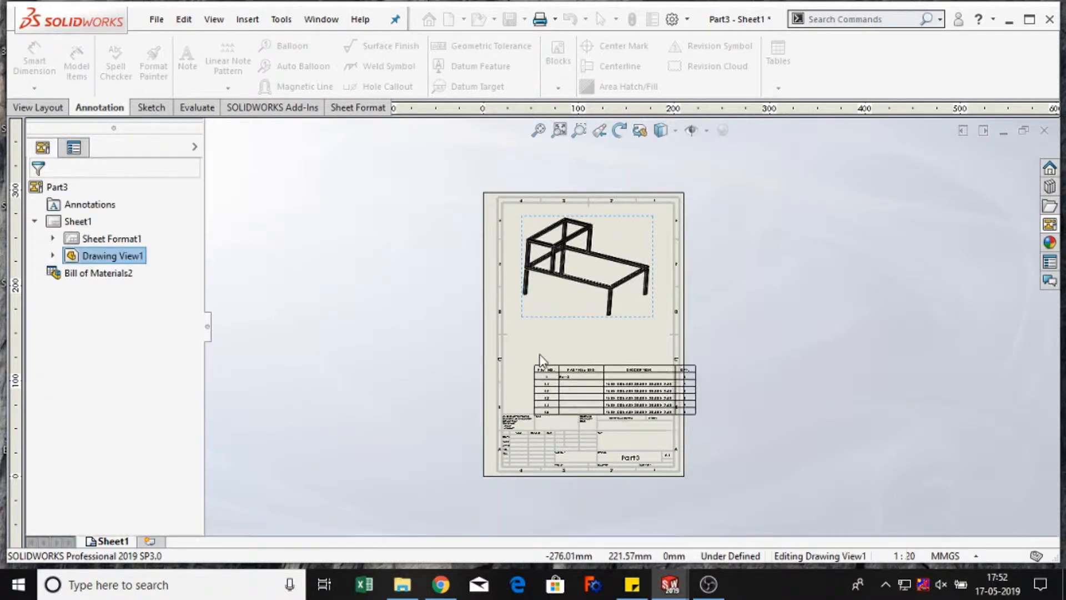
scroll(540, 356, "down", 1)
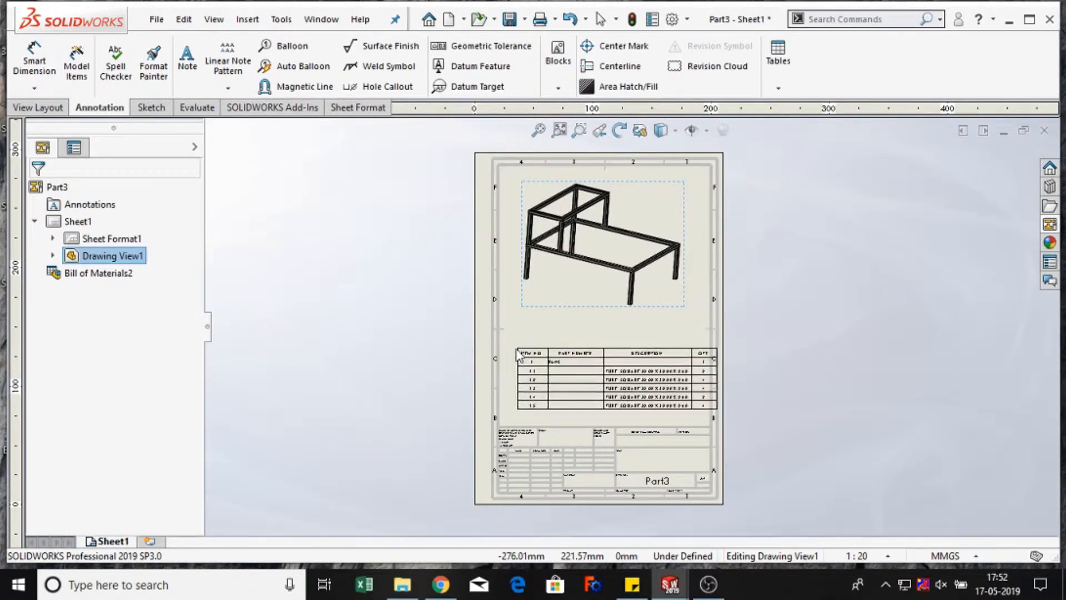
left_click(508, 332)
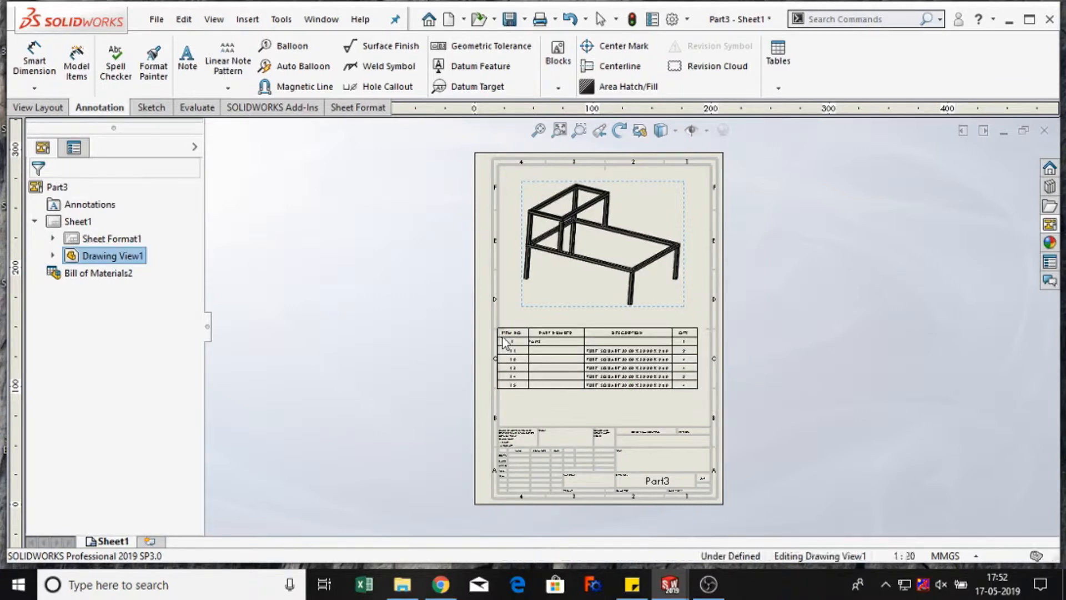
scroll(510, 333, "down", 4)
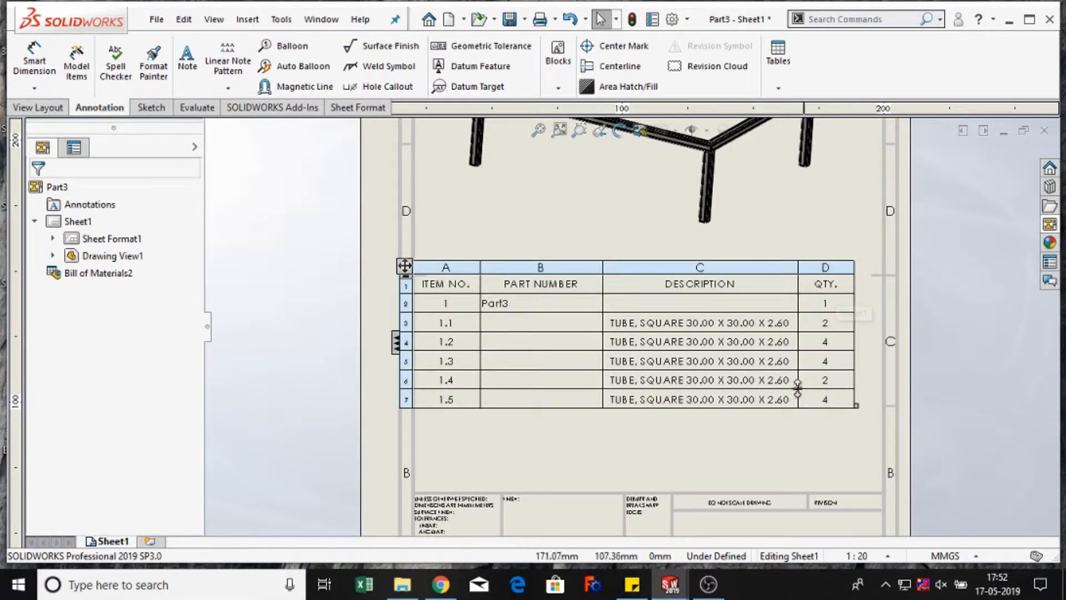
Insert a Weldment Cut List for the frame view with the Default<As Welded> configuration and place it directly below the bill of materials.
scroll(812, 340, "up", 5)
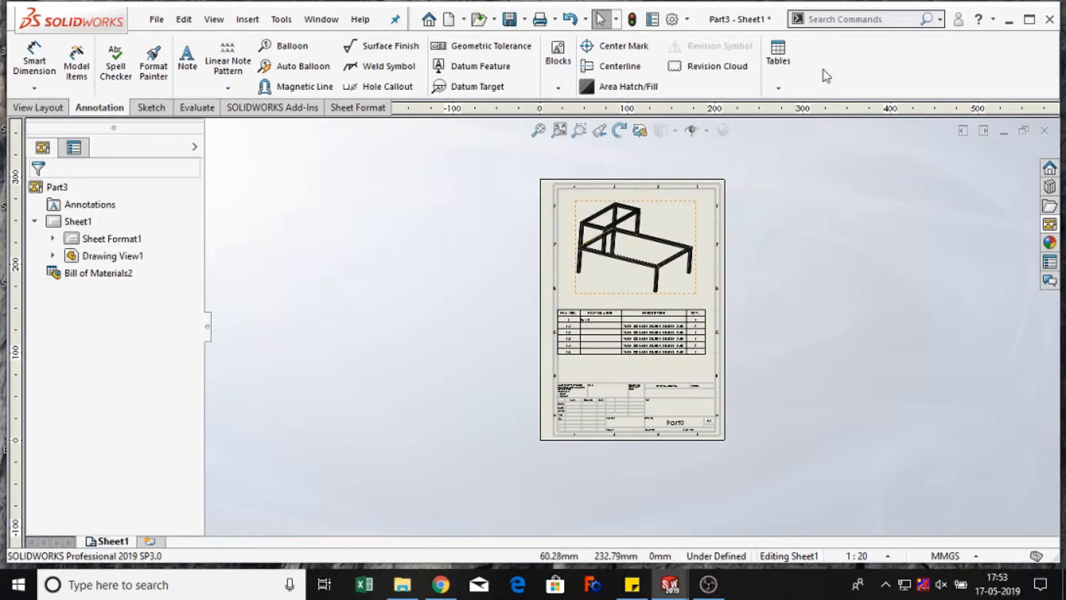
left_click(780, 88)
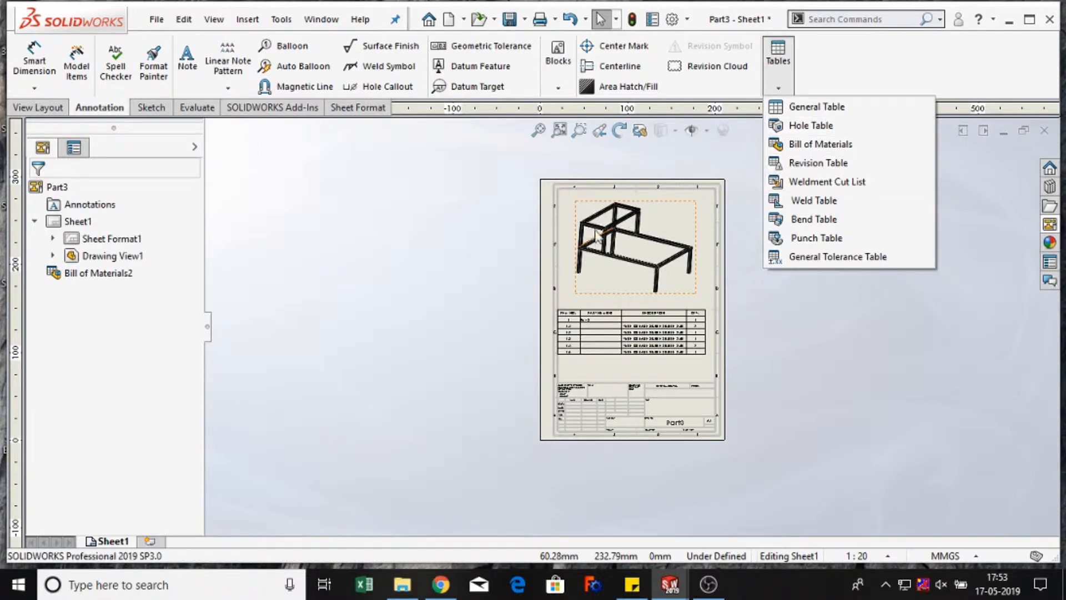
left_click(662, 219)
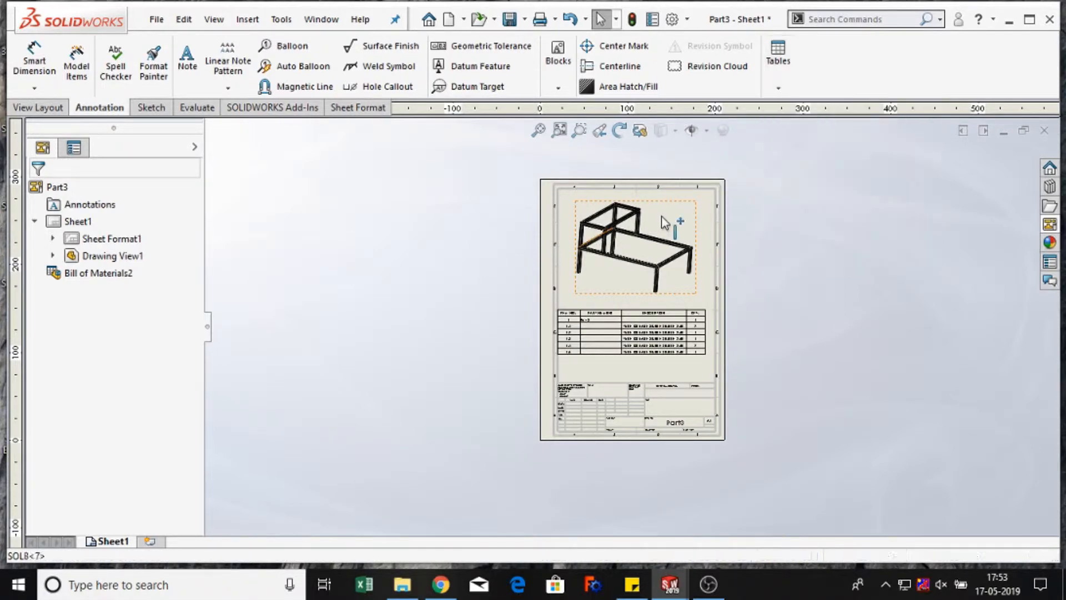
left_click(778, 89)
left_click(814, 201)
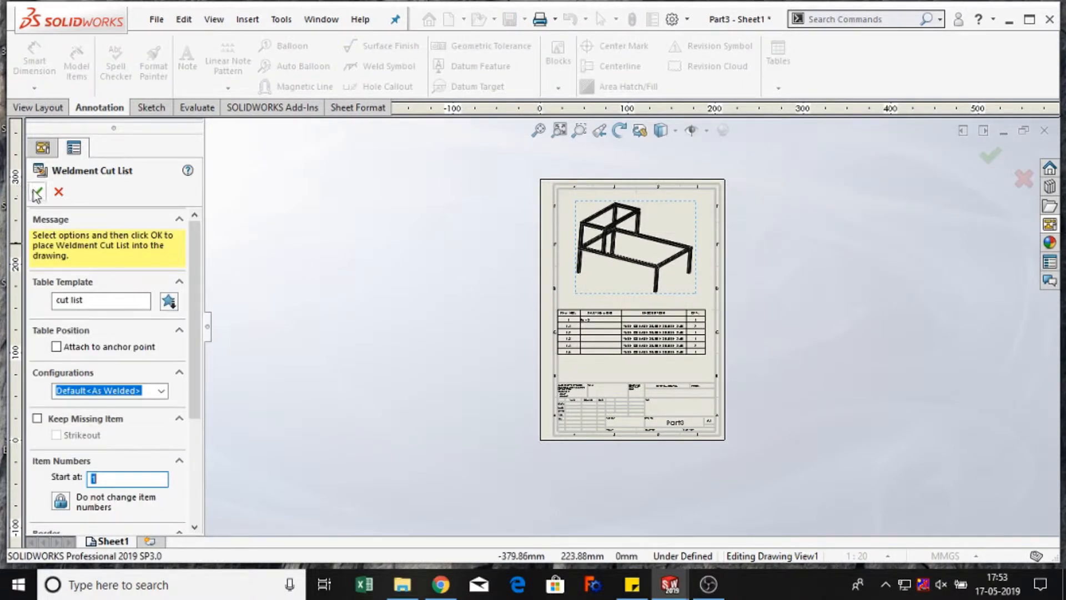
scroll(336, 300, "down", 5)
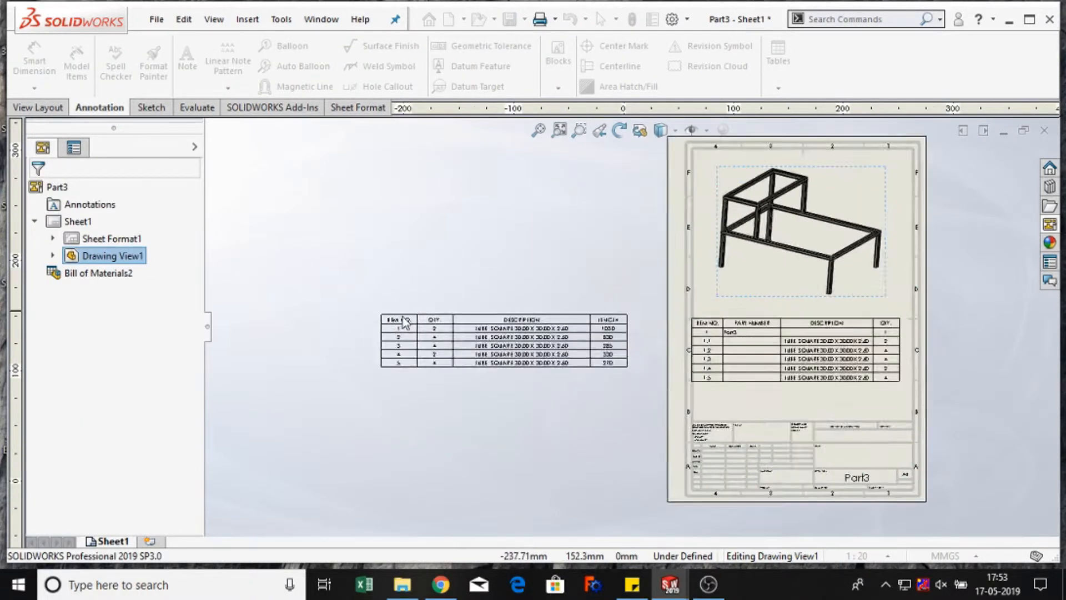
scroll(610, 383, "down", 2)
scroll(622, 377, "up", 8)
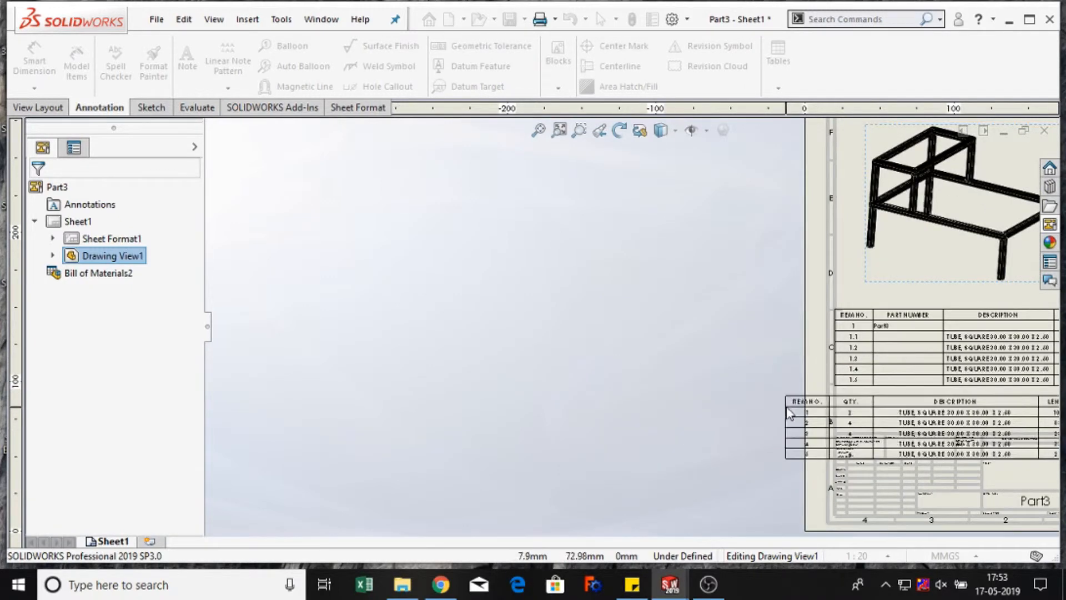
scroll(780, 378, "down", 4)
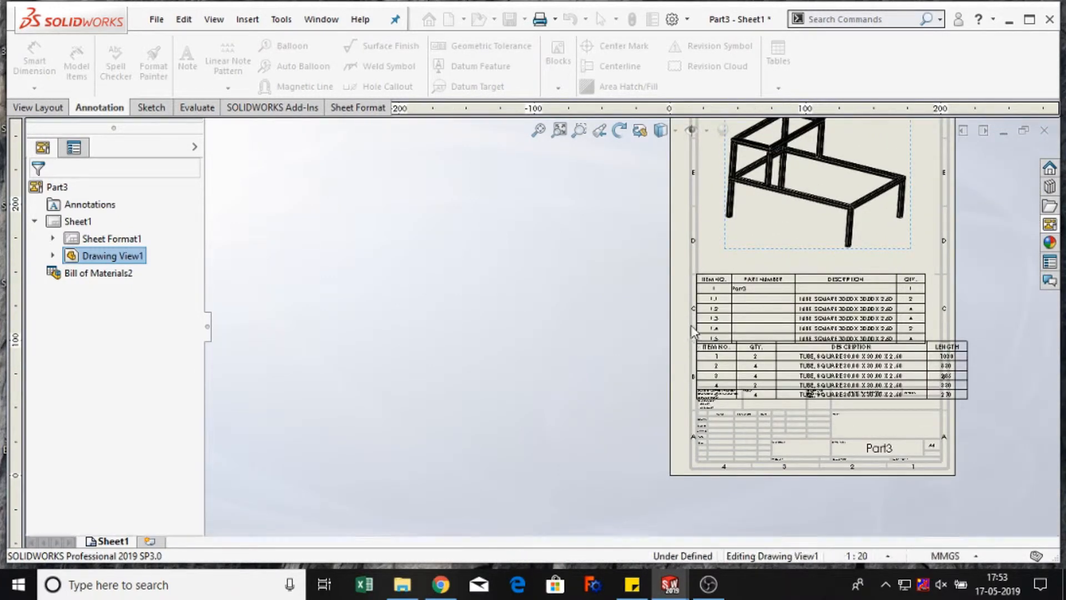
left_click(692, 334)
left_click(651, 262)
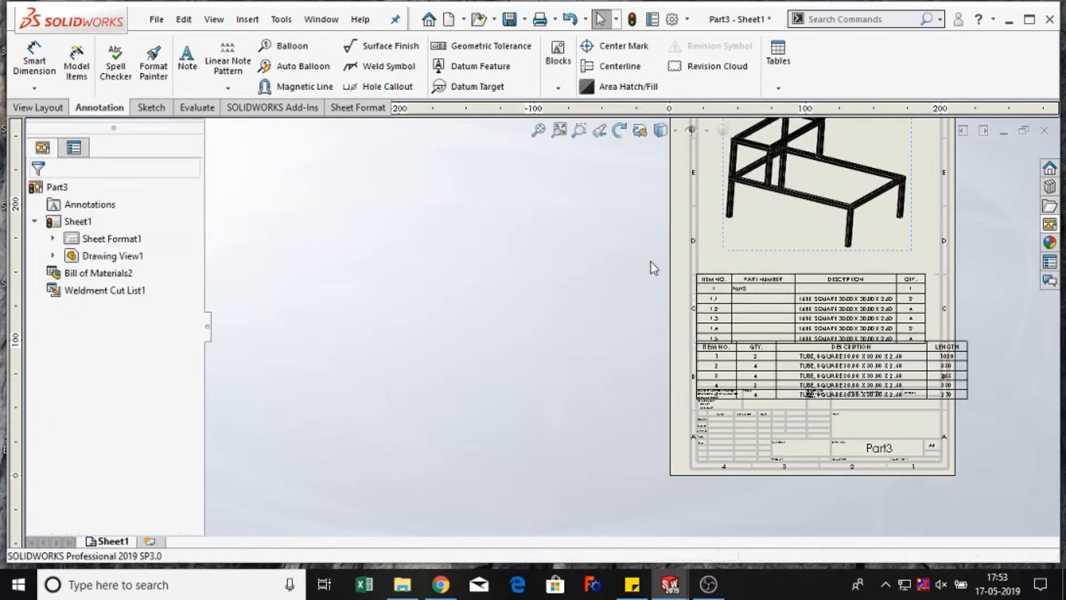
Move the bill of materials up towards the frame view and place the weldment cut list directly beneath it, clear of the title block.
scroll(794, 266, "down", 1)
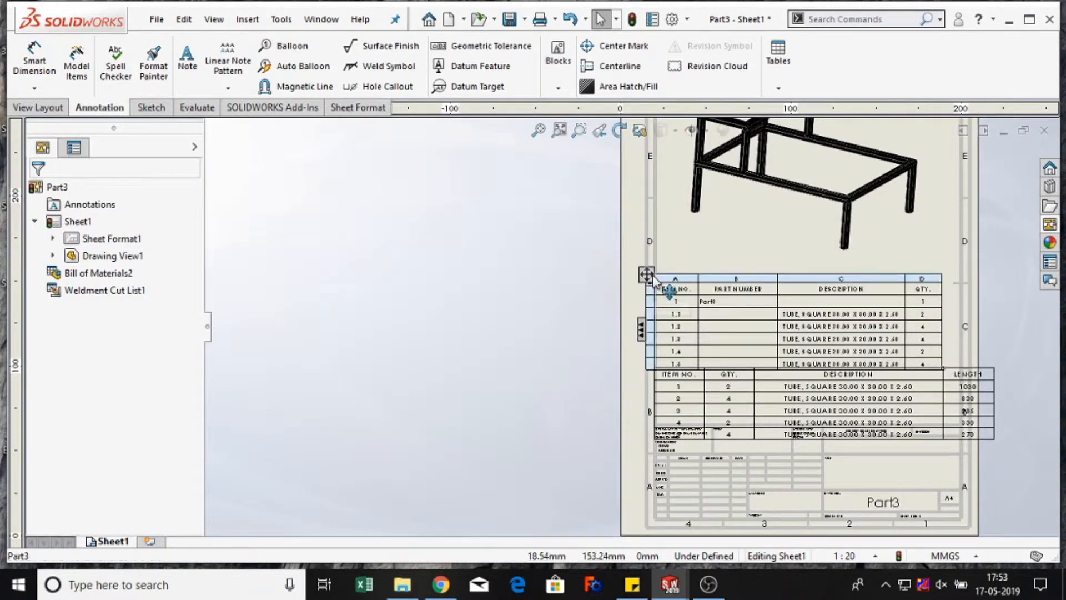
left_click_drag(647, 274, 640, 246)
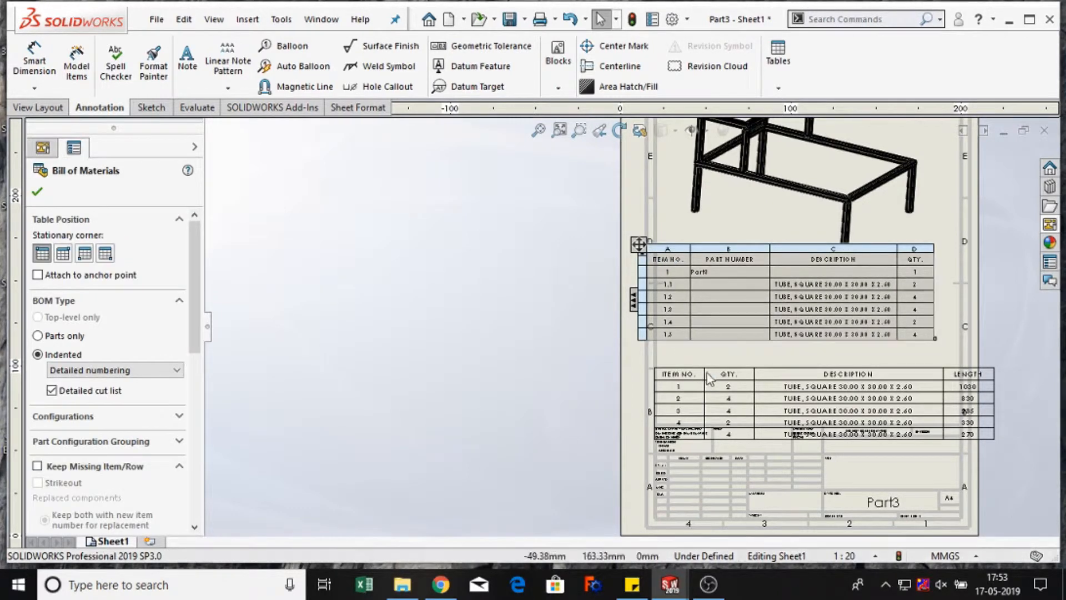
left_click(590, 346)
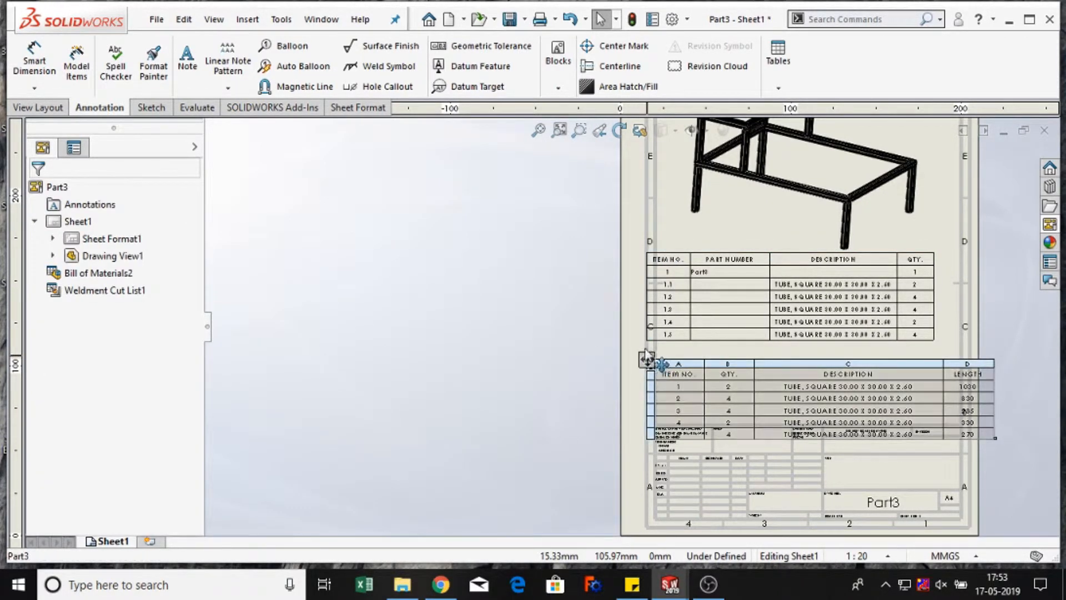
left_click_drag(644, 342, 642, 338)
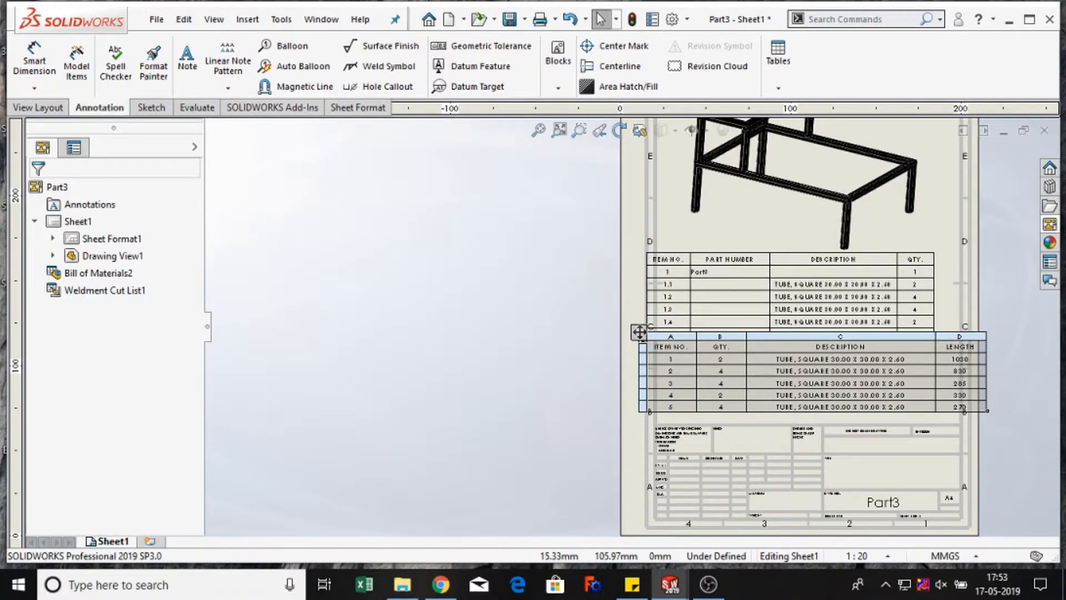
left_click(468, 270)
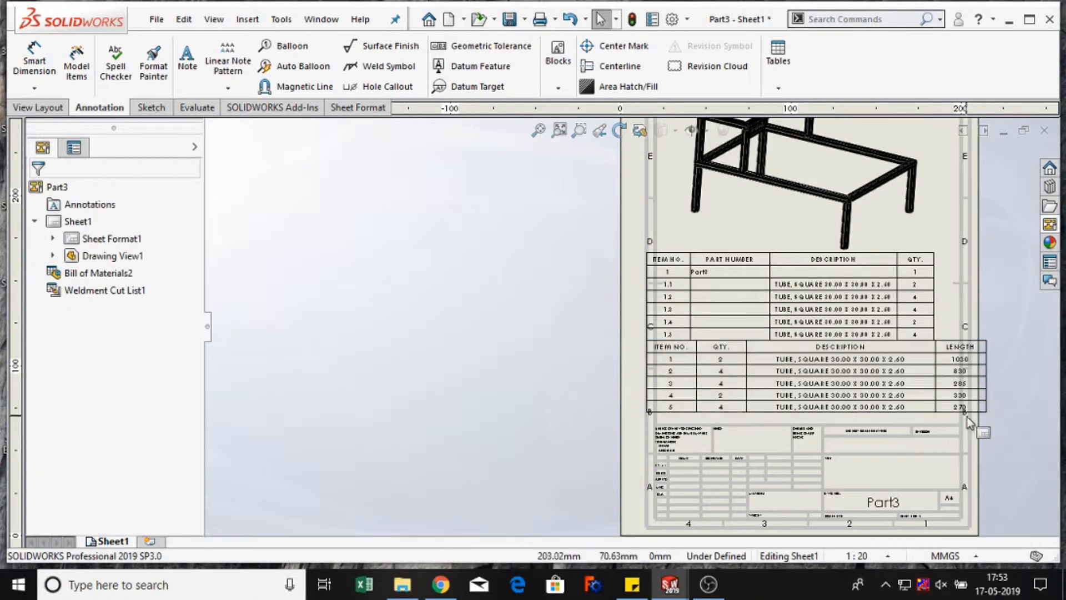
Shrink the weldment cut list from its outer corner and shift it so the whole table fits inside the sheet border.
left_click_drag(984, 411, 947, 406)
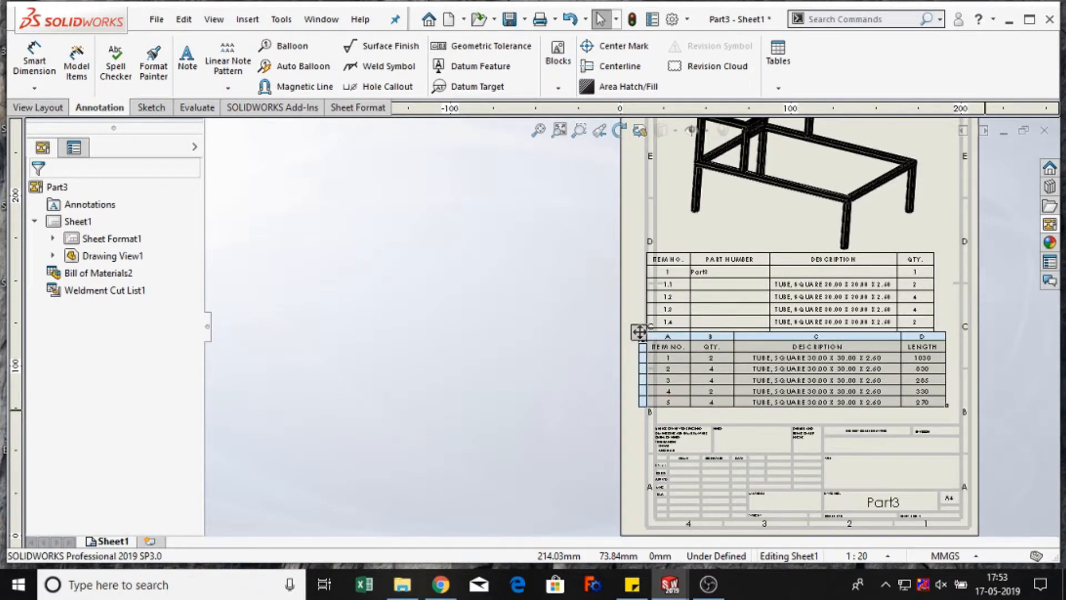
left_click_drag(648, 340, 661, 347)
left_click(661, 347)
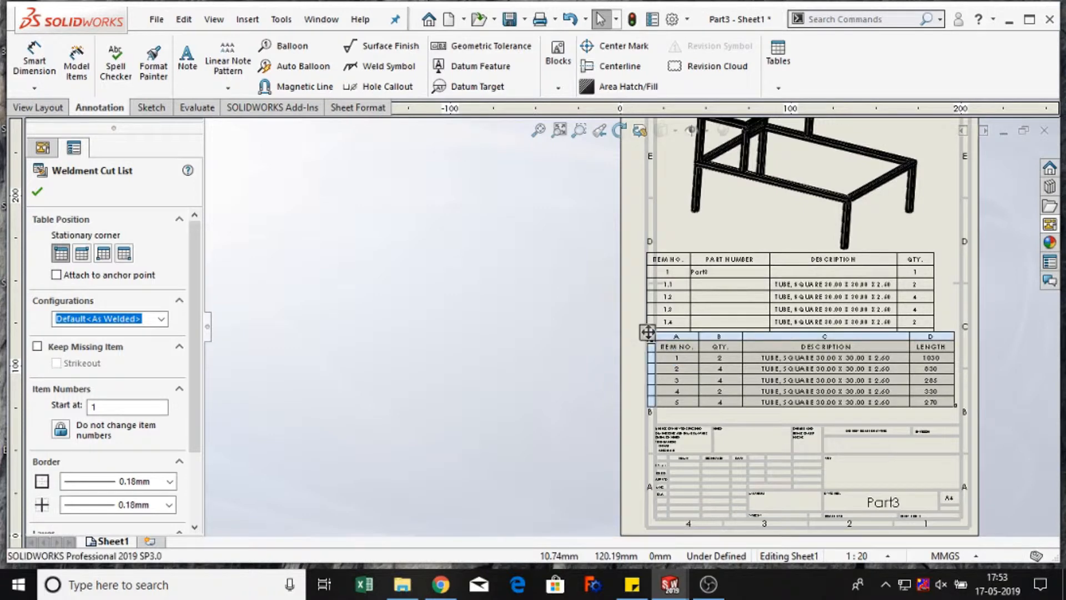
left_click(589, 232)
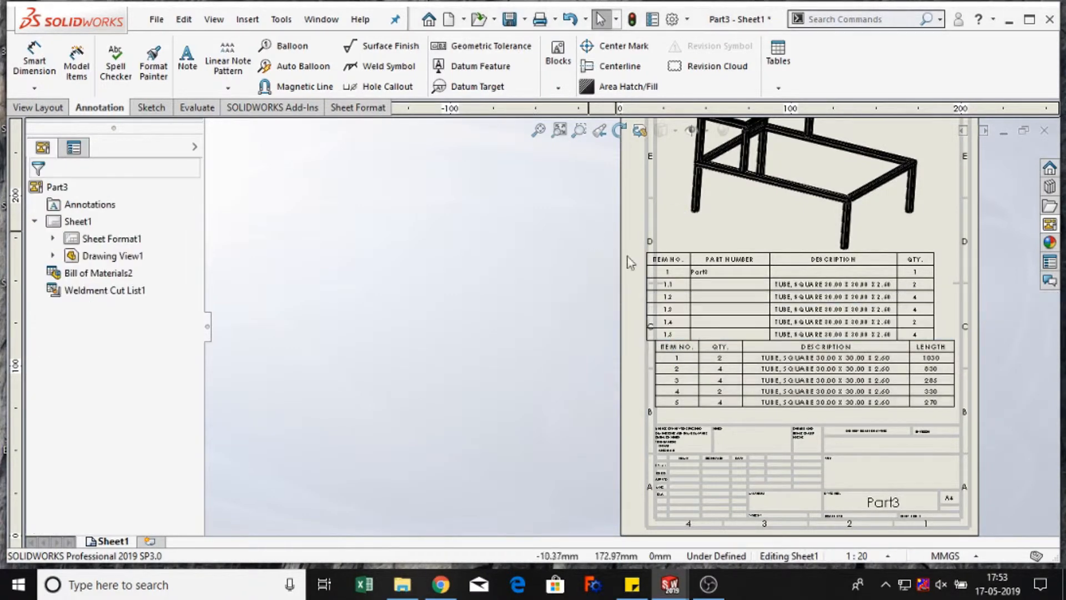
Reposition the bill of materials so it sits just above the cut list and within the sheet border.
mouse_move(661, 256)
left_mouse_down()
mouse_move(689, 266)
mouse_move(668, 248)
left_mouse_up()
left_click(668, 256)
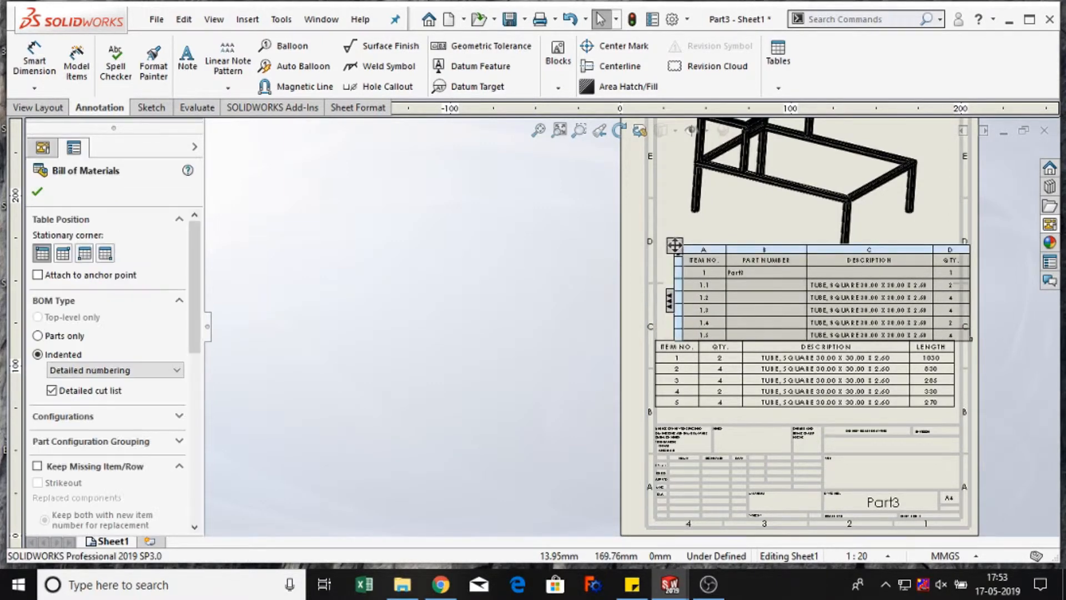
left_click(38, 191)
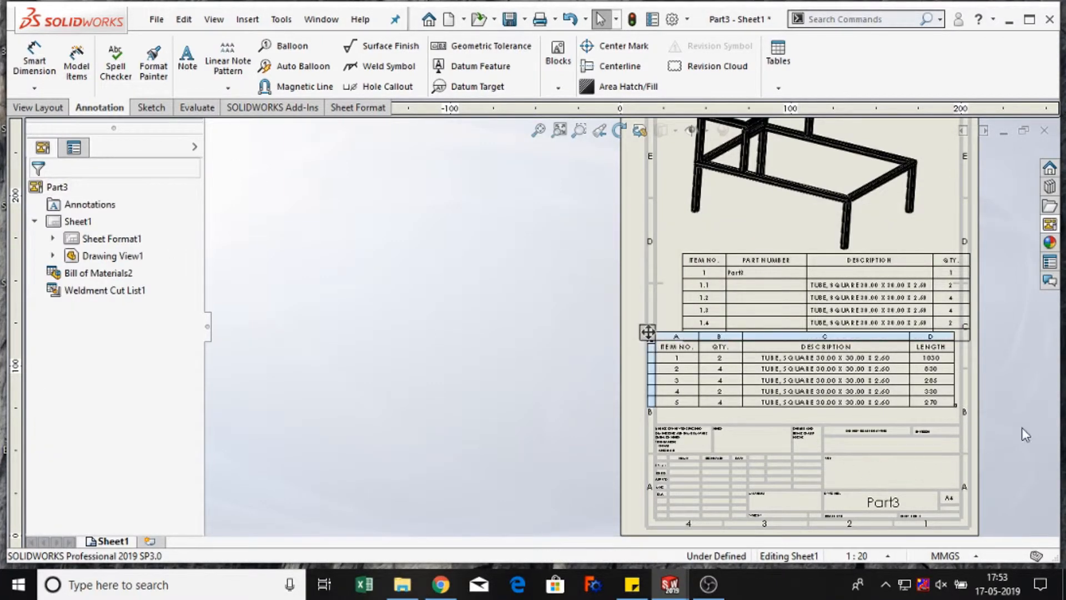
scroll(978, 386, "down", 3)
left_click(578, 221)
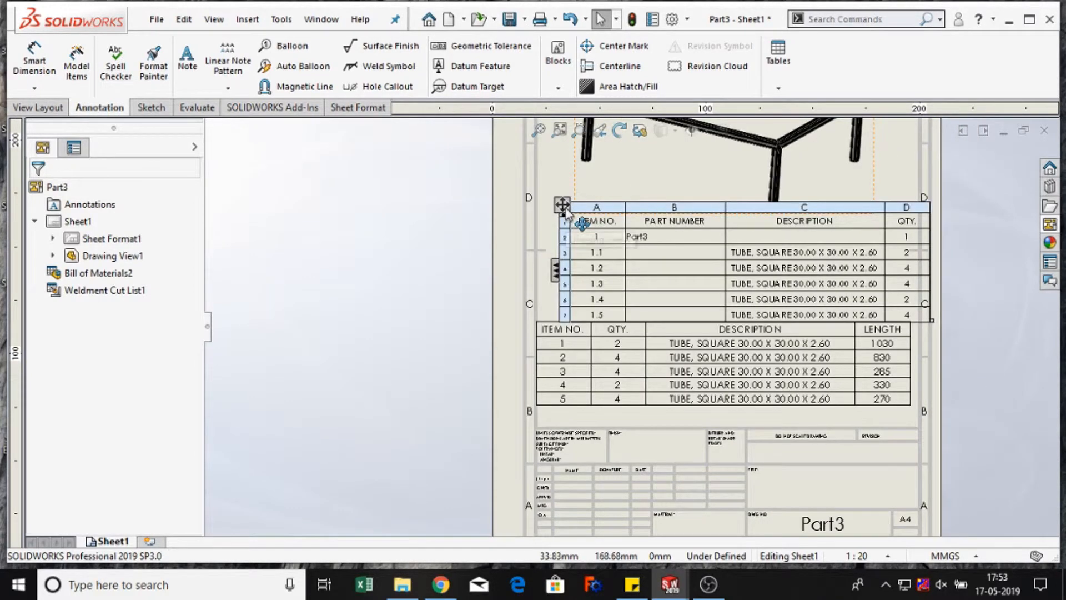
left_click_drag(561, 207, 547, 209)
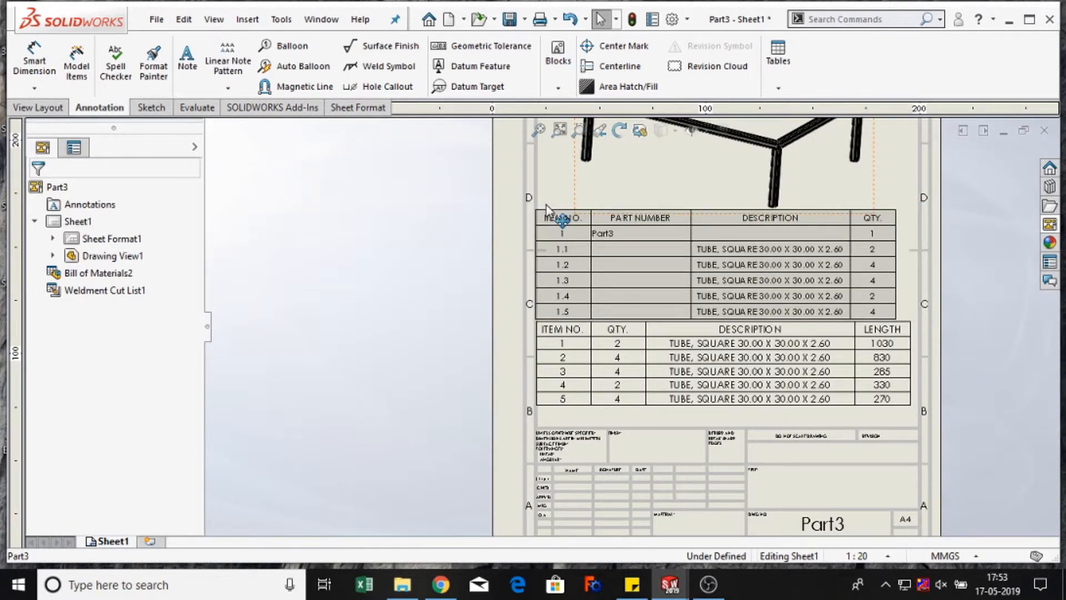
left_click(548, 211)
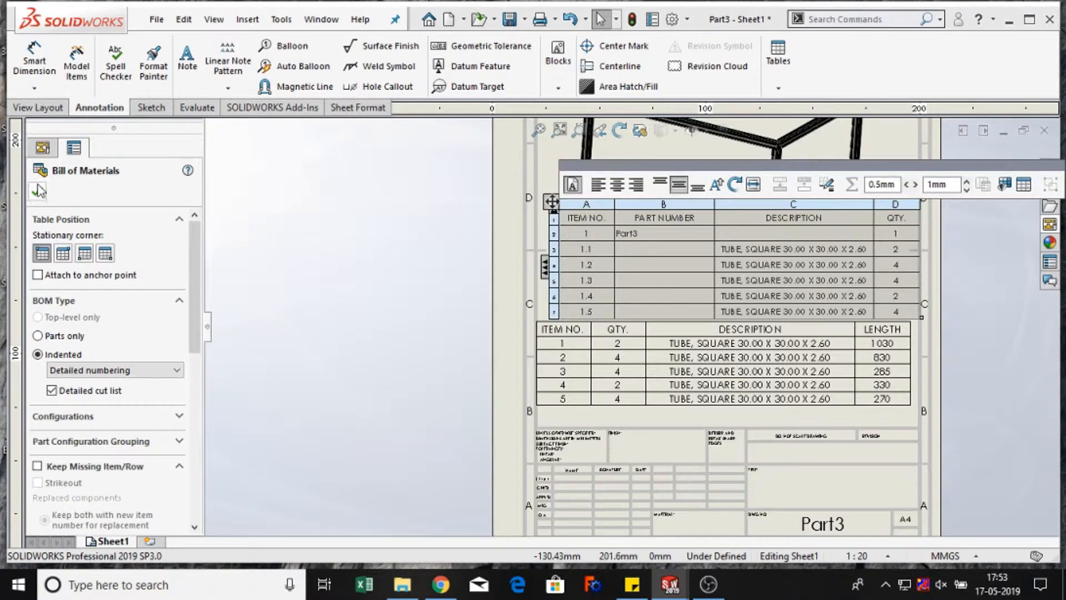
left_click(37, 190)
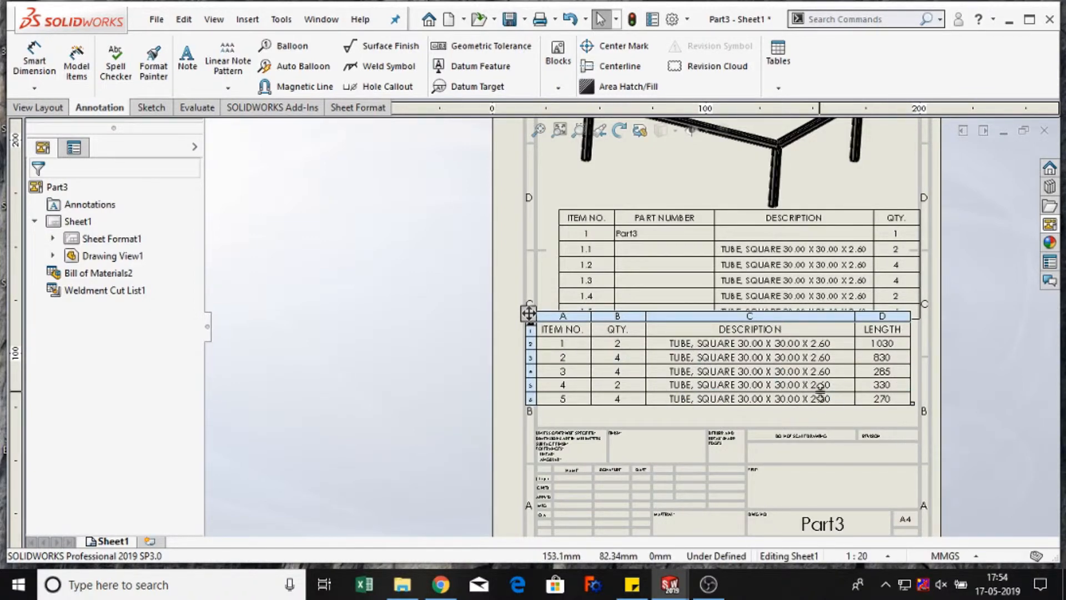
Place circular item balloons around the frame view for the long side rails, the upper frame tubes and the end rail.
scroll(817, 379, "up", 5)
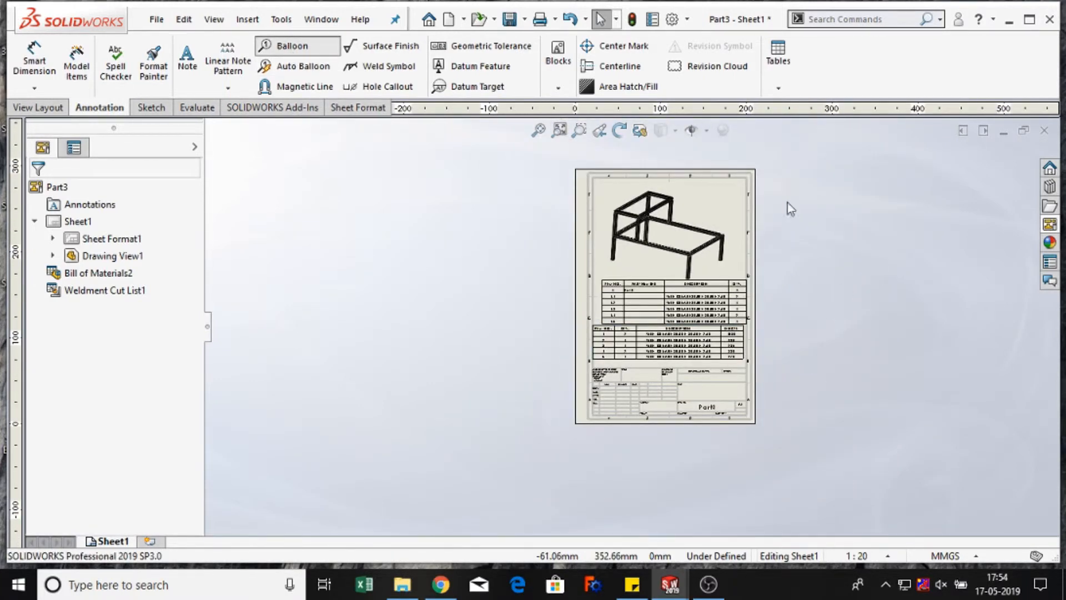
scroll(700, 205, "down", 3)
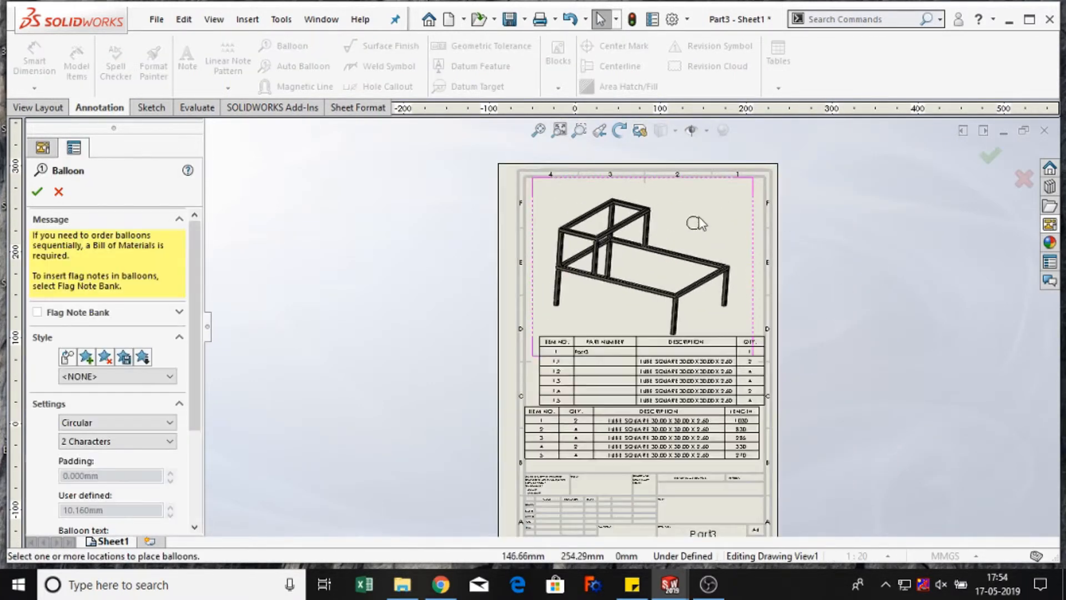
left_click(709, 264)
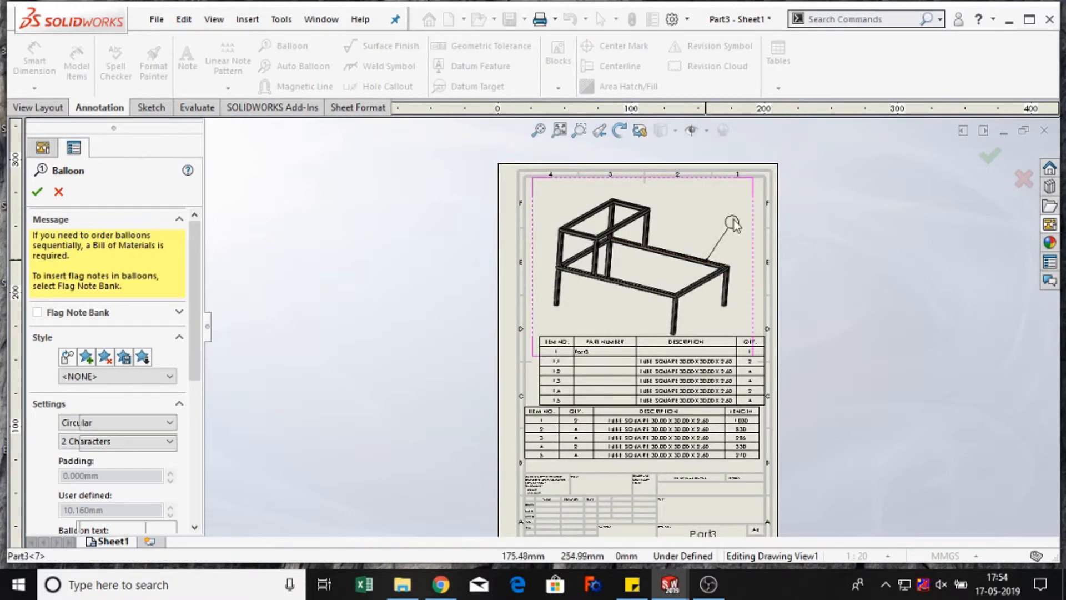
left_click(704, 222)
left_click(651, 209)
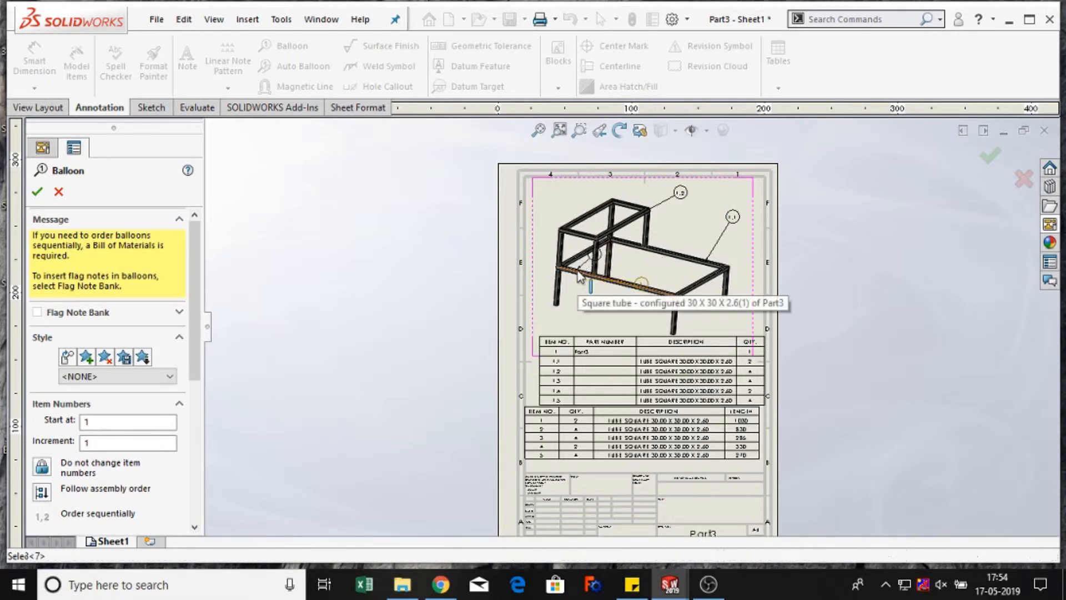
left_click(545, 231)
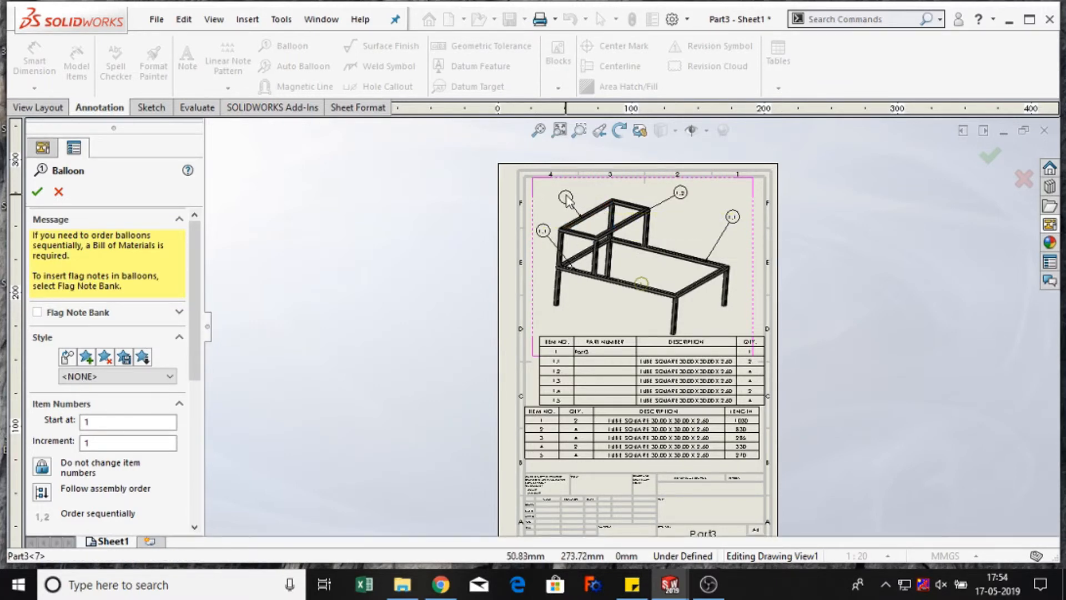
left_click(565, 197)
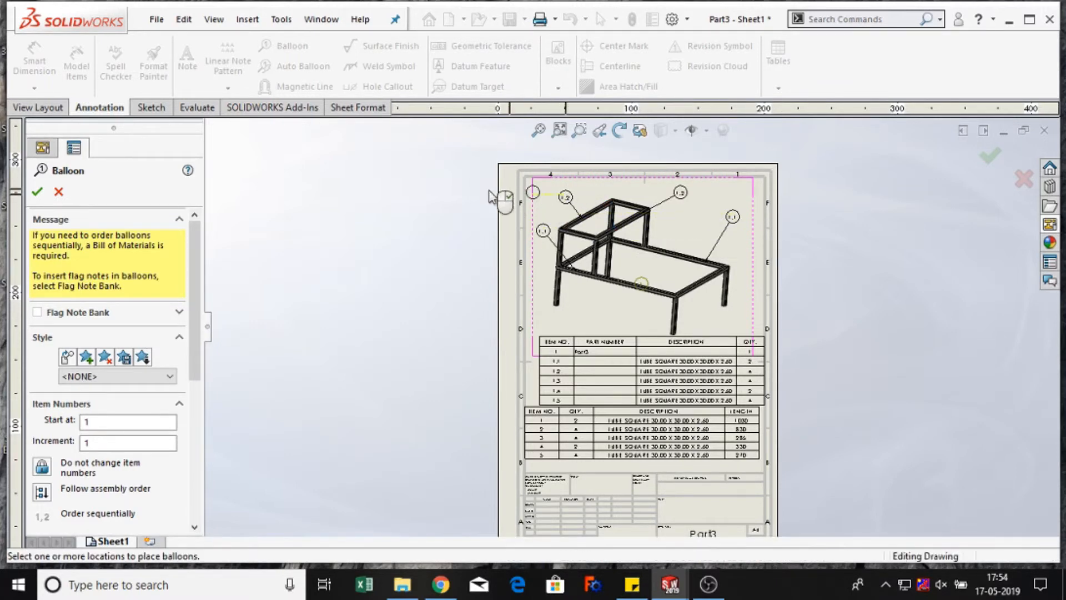
left_click(722, 275)
left_click(739, 245)
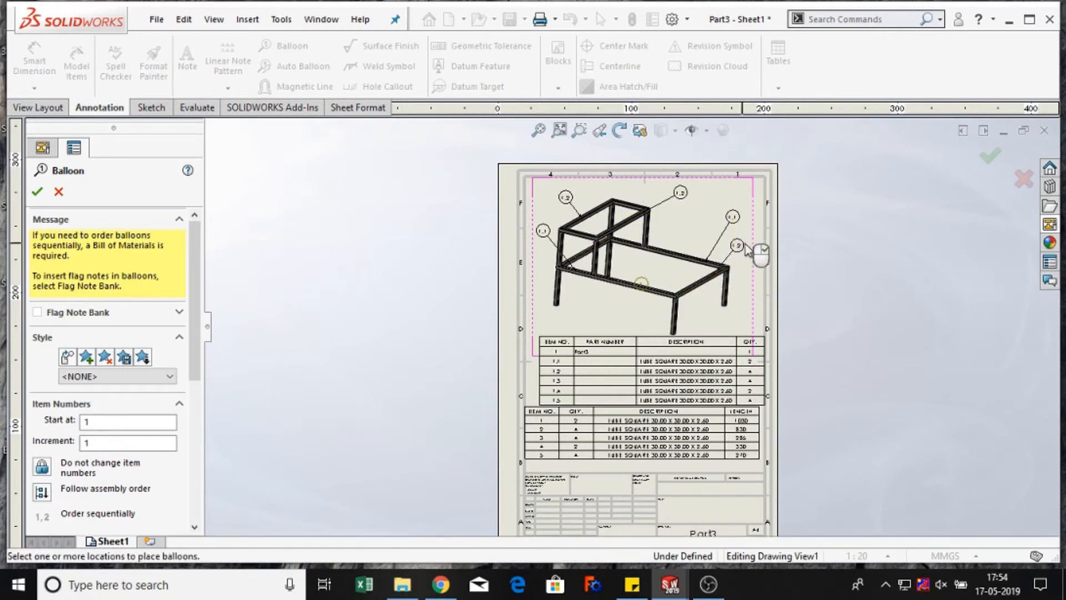
key("Escape")
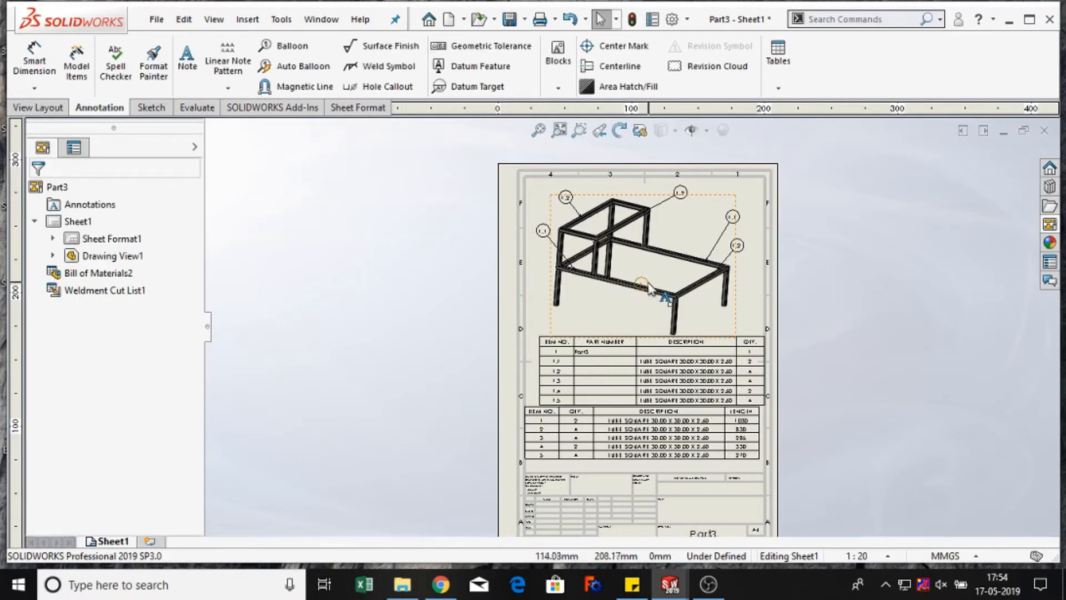
Delete the stray balloon on the front long rail and attach a new balloon with a leader to that rail.
left_click(648, 283)
left_click_drag(654, 260, 654, 266)
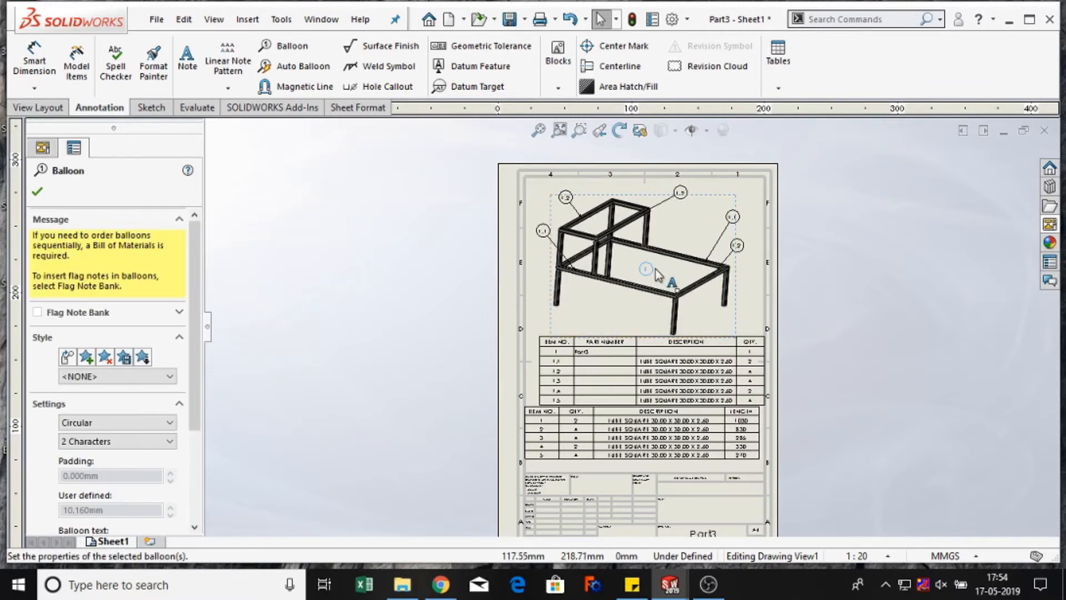
key("Delete")
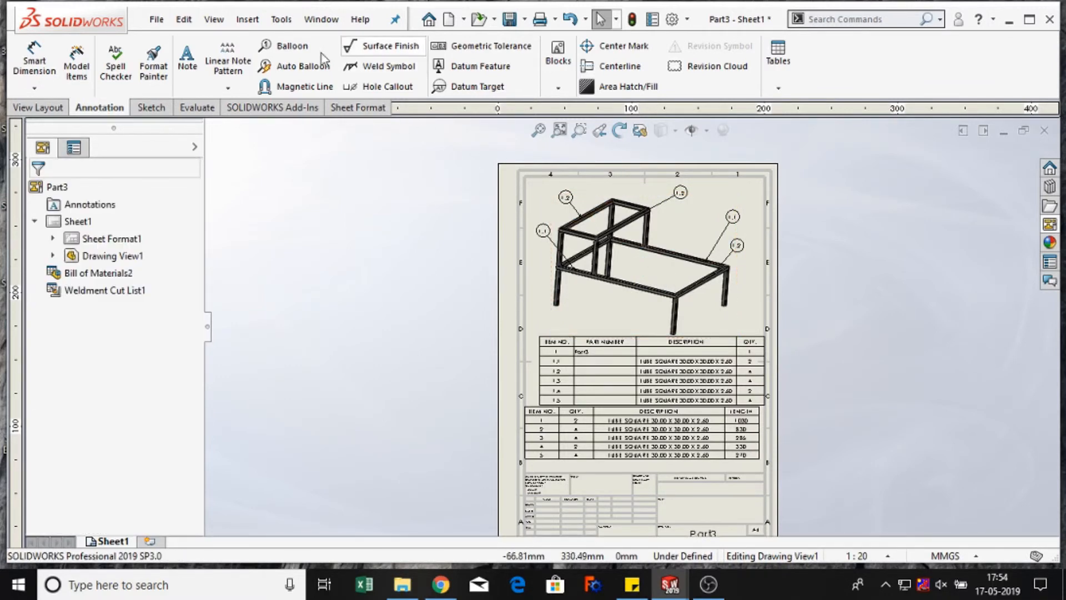
left_click(652, 270)
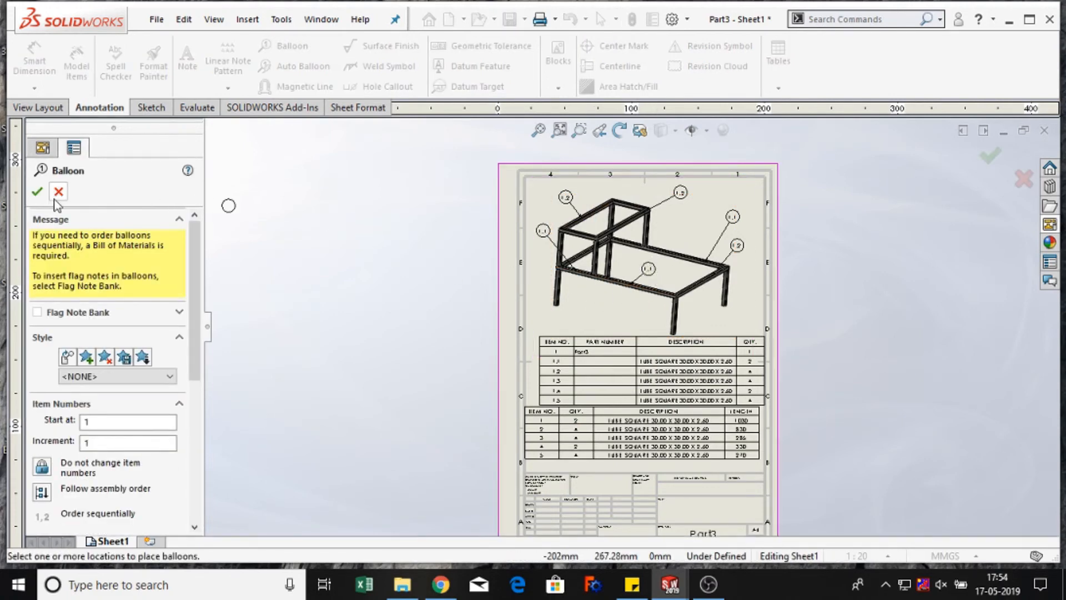
left_click(37, 191)
Save the completed drawing.
key("f")
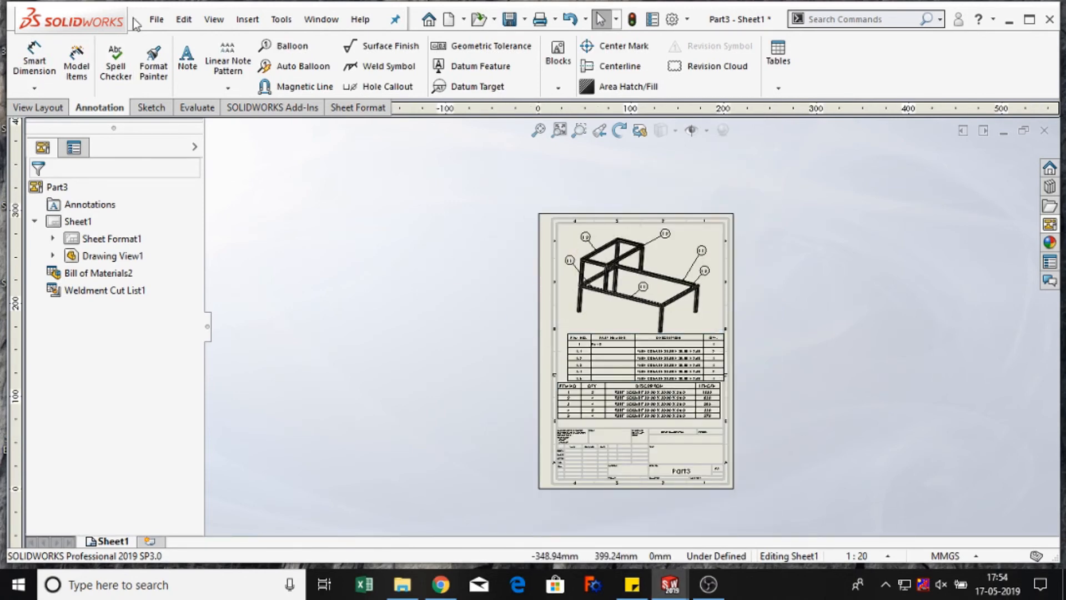
left_click(157, 20)
left_click(169, 124)
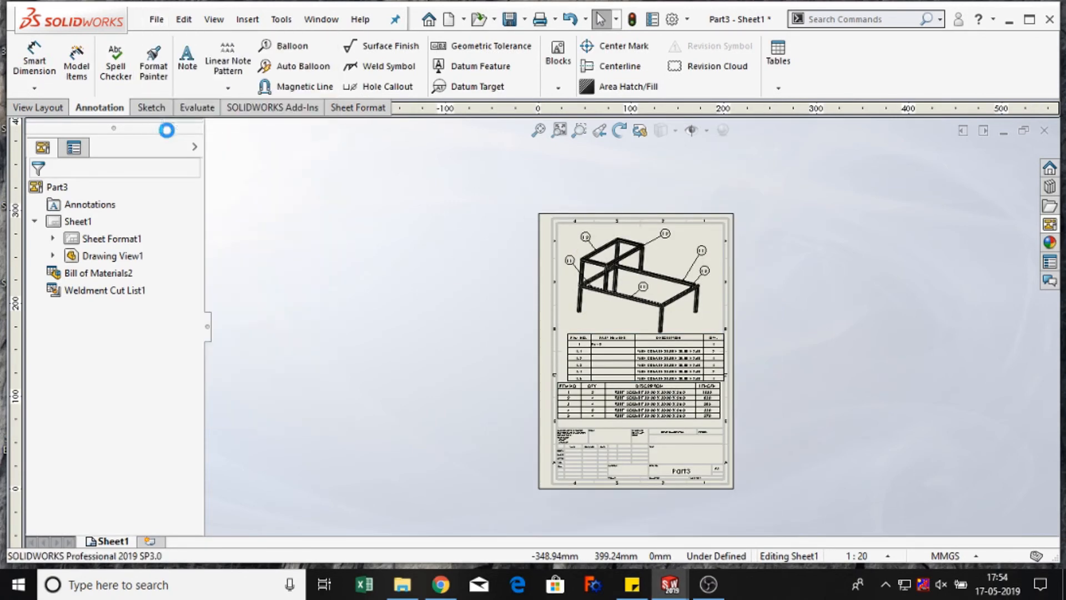